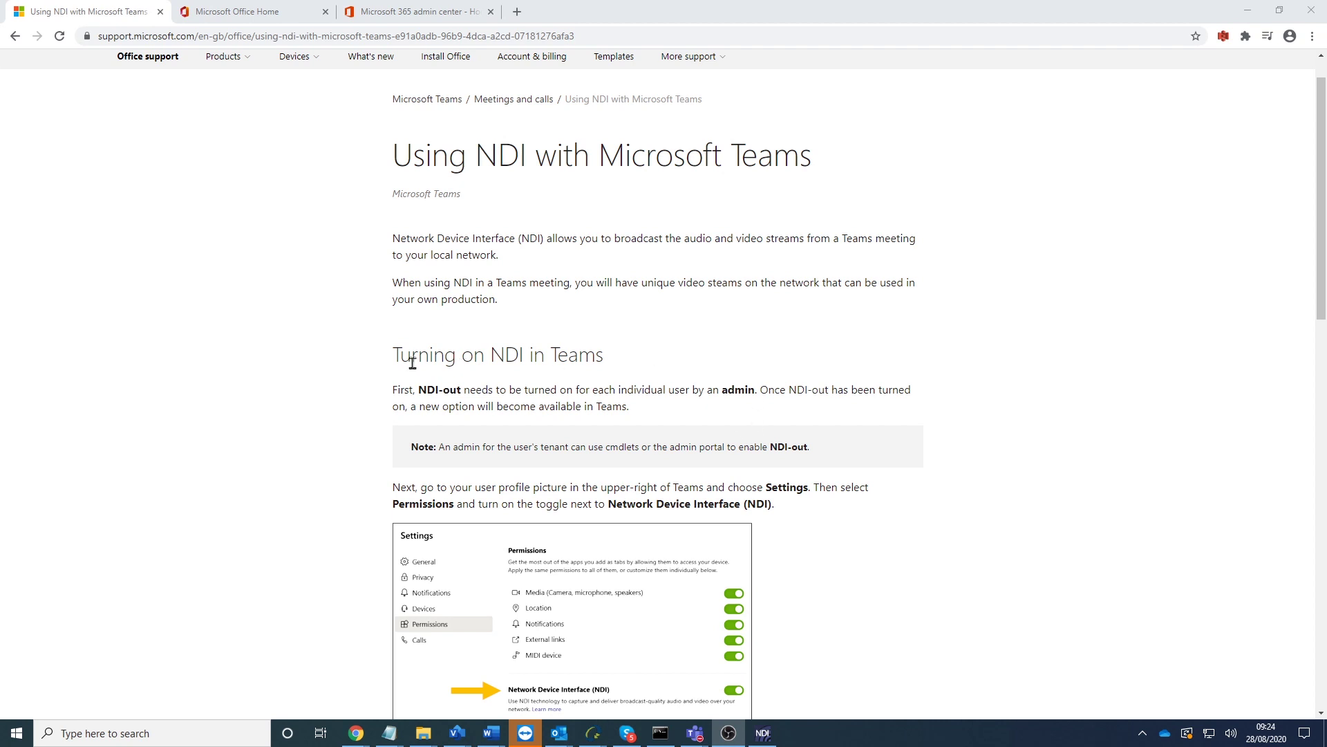
Examine the support article's "Turning on NDI in Teams" section for who must turn on NDI-out.
left_click_drag(399, 355, 609, 365)
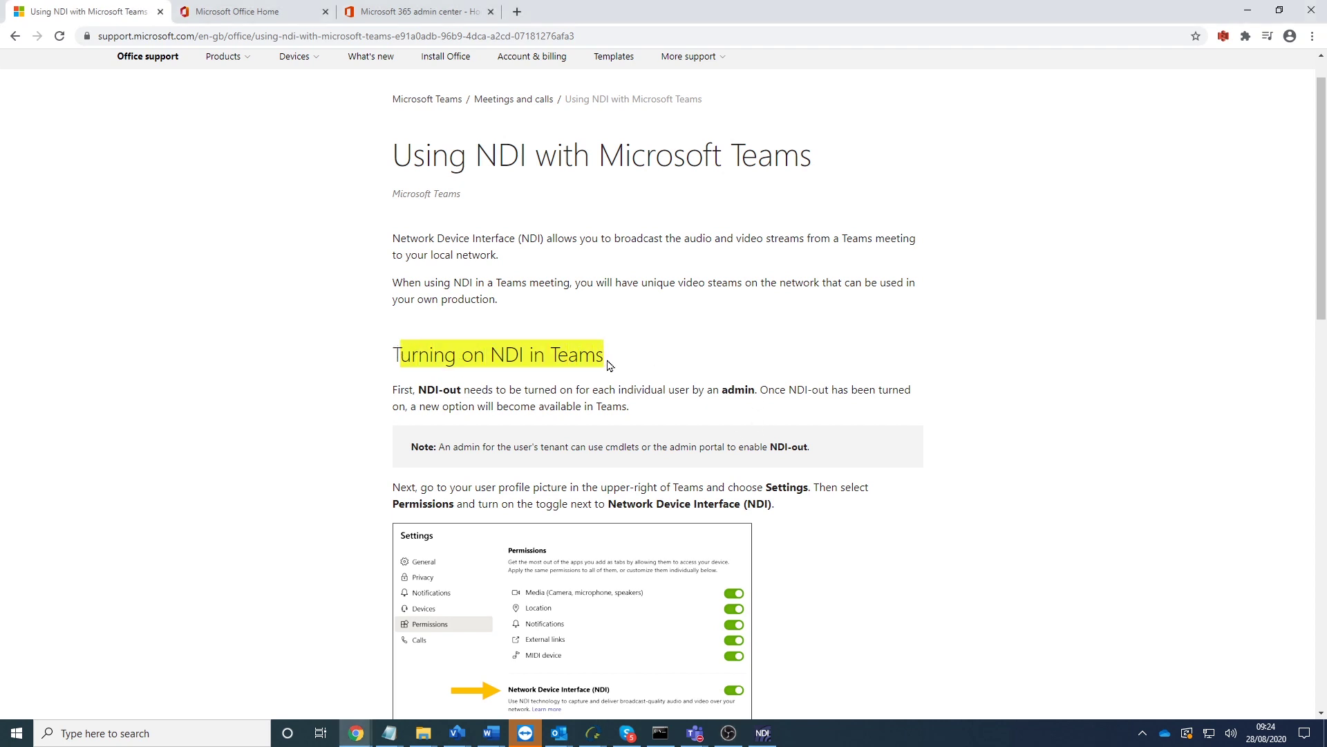
left_click(741, 404)
left_click_drag(722, 389, 757, 391)
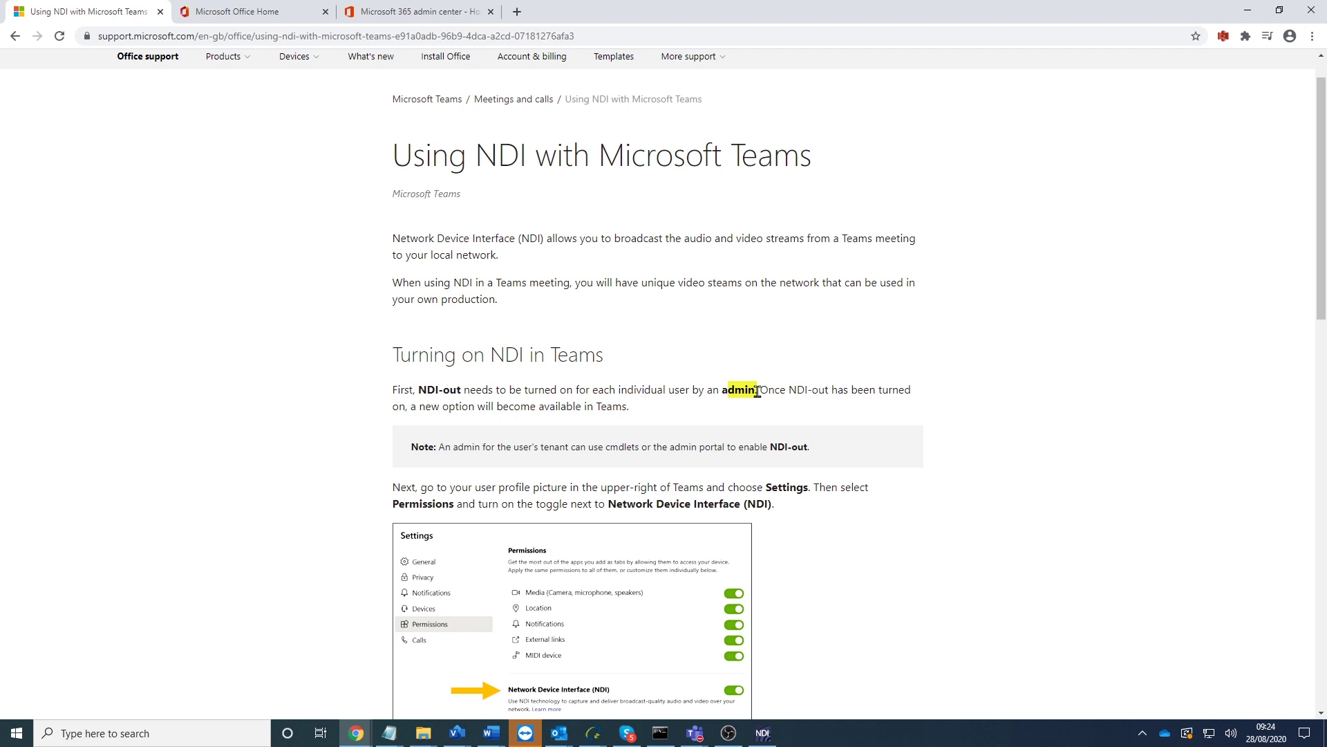
left_click(592, 329)
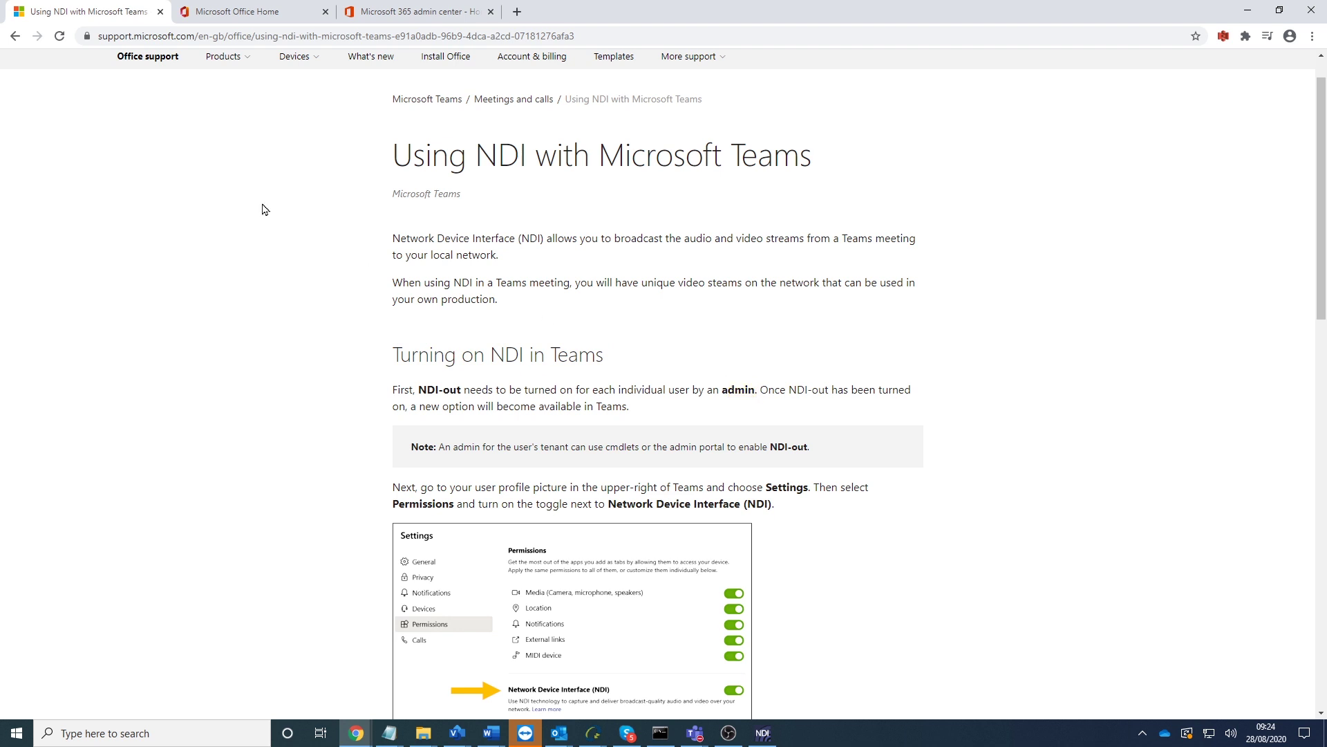
Go to the Microsoft 365 admin center's Setup page and view "Bring people together with Teams" under Apps and updates.
left_click(245, 14)
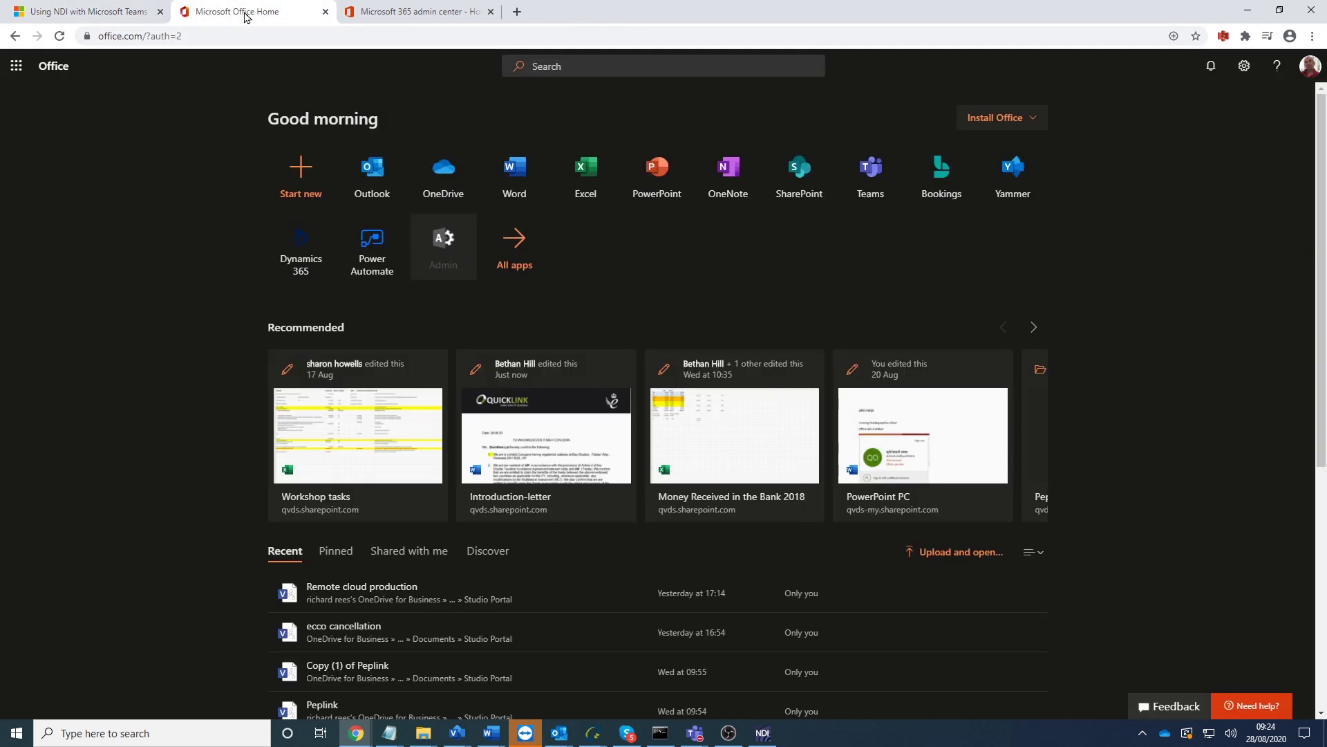
left_click(434, 15)
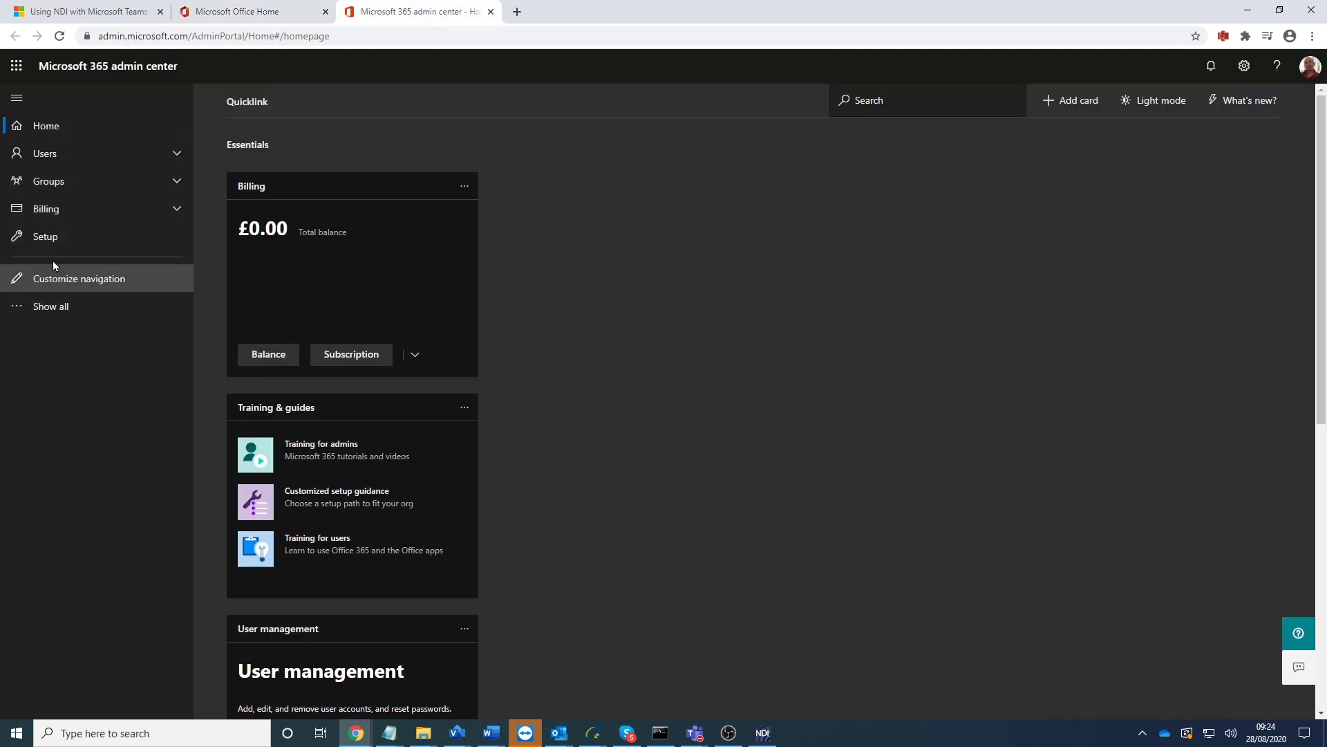
left_click(57, 240)
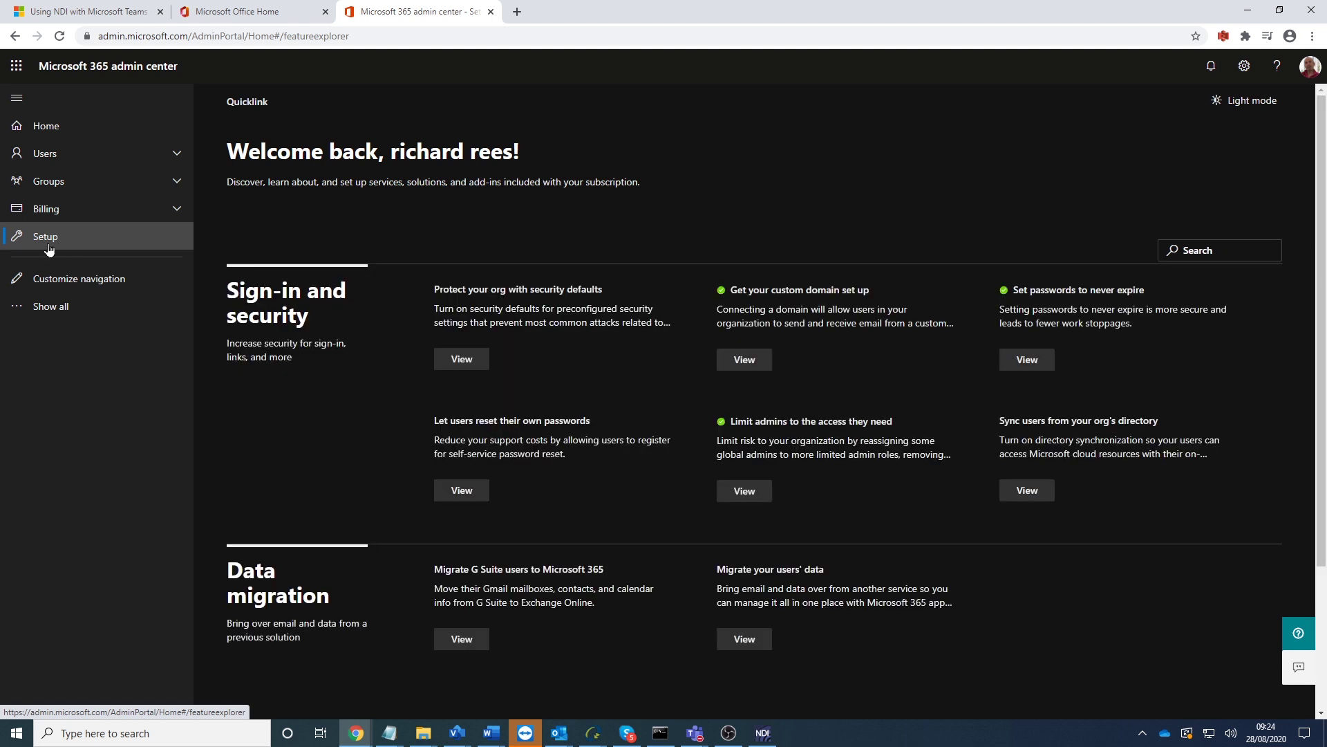
scroll(415, 387, "down", 3)
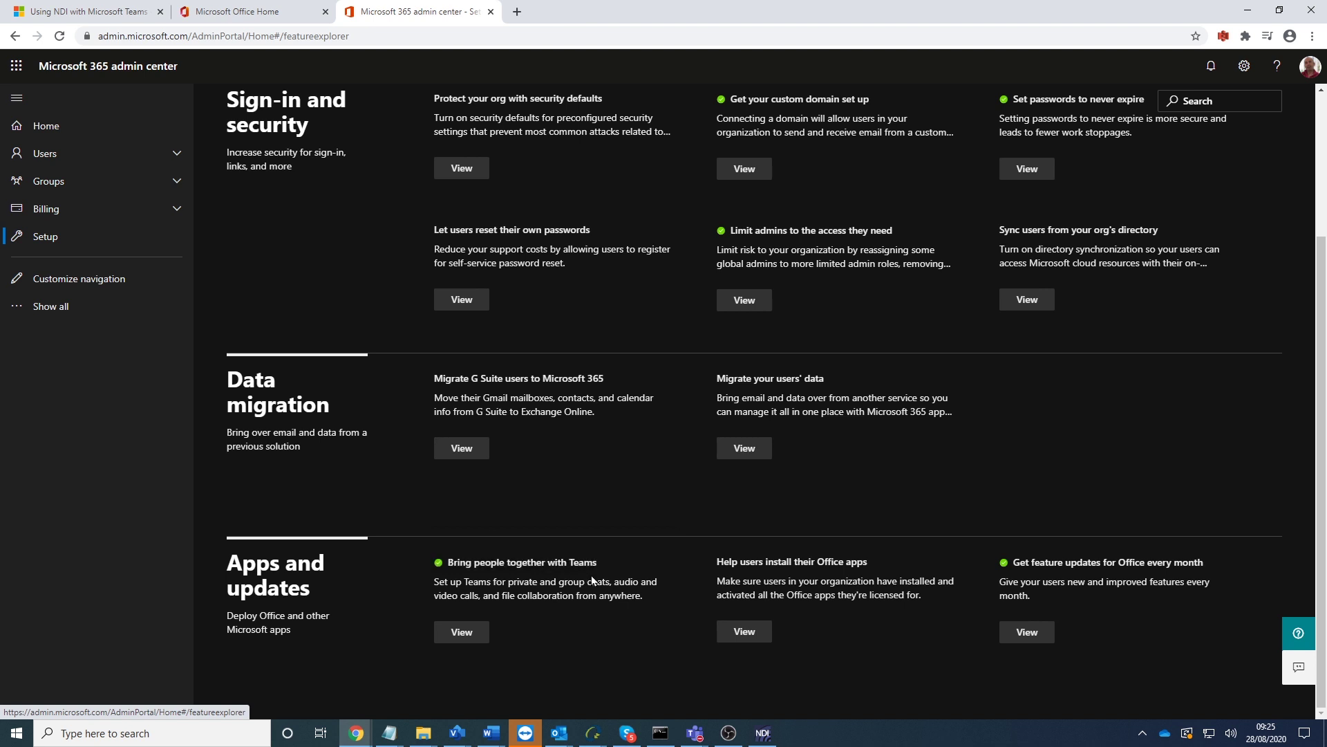
left_click_drag(600, 562, 489, 644)
left_click(462, 631)
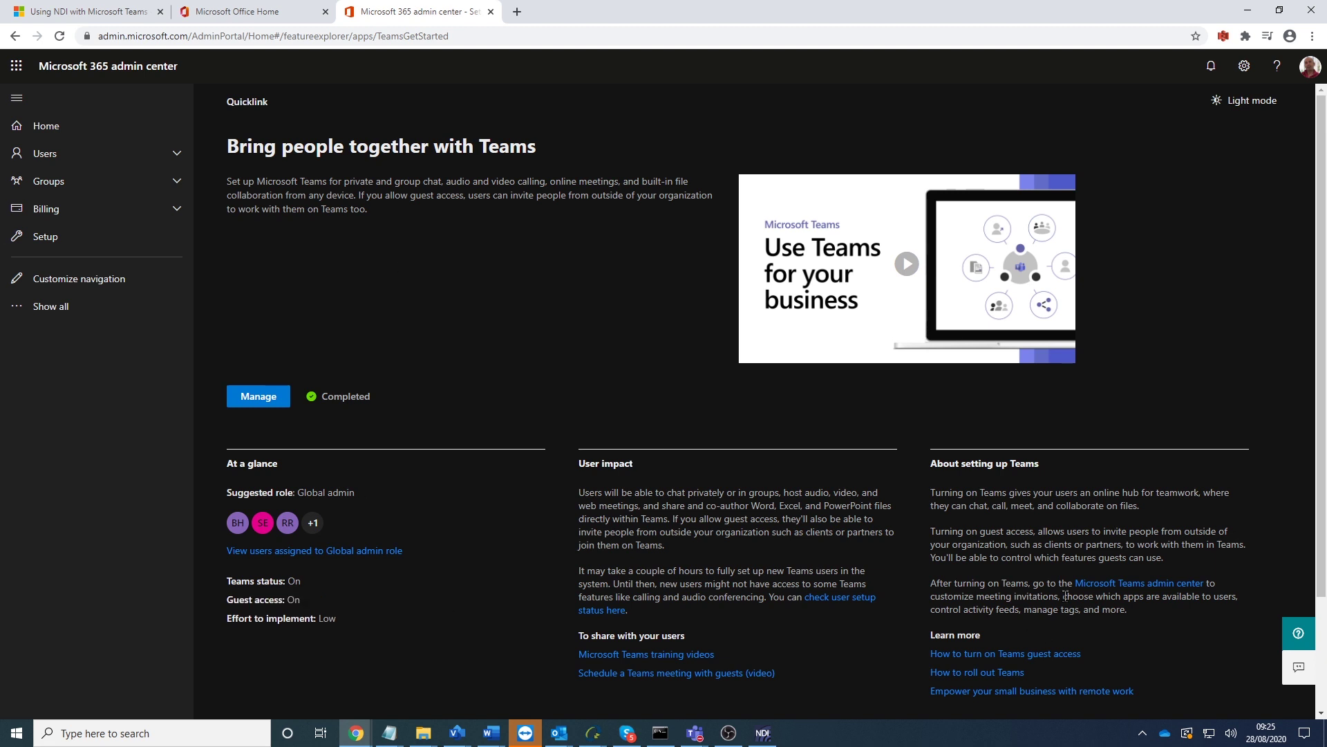
Go to the Microsoft Teams admin center and open the Meeting policies page.
left_click_drag(1076, 584, 1224, 593)
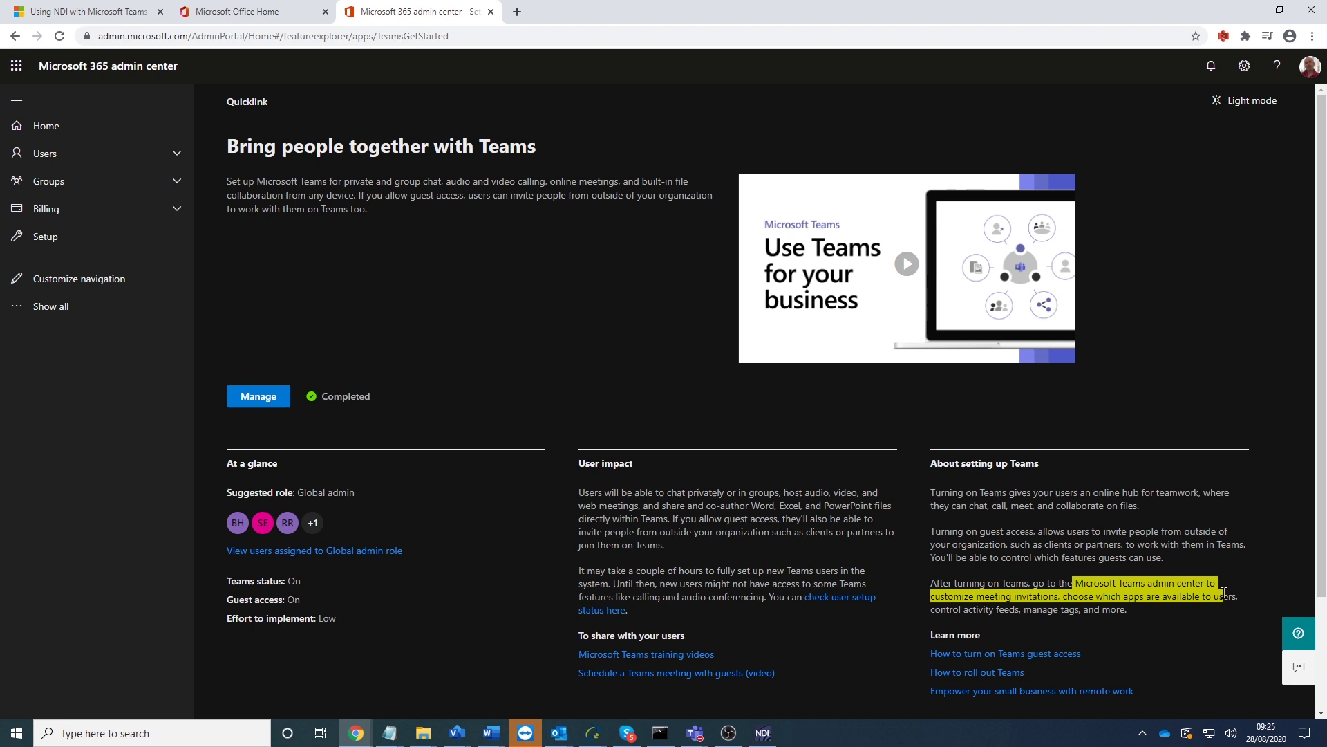
left_click(1131, 558)
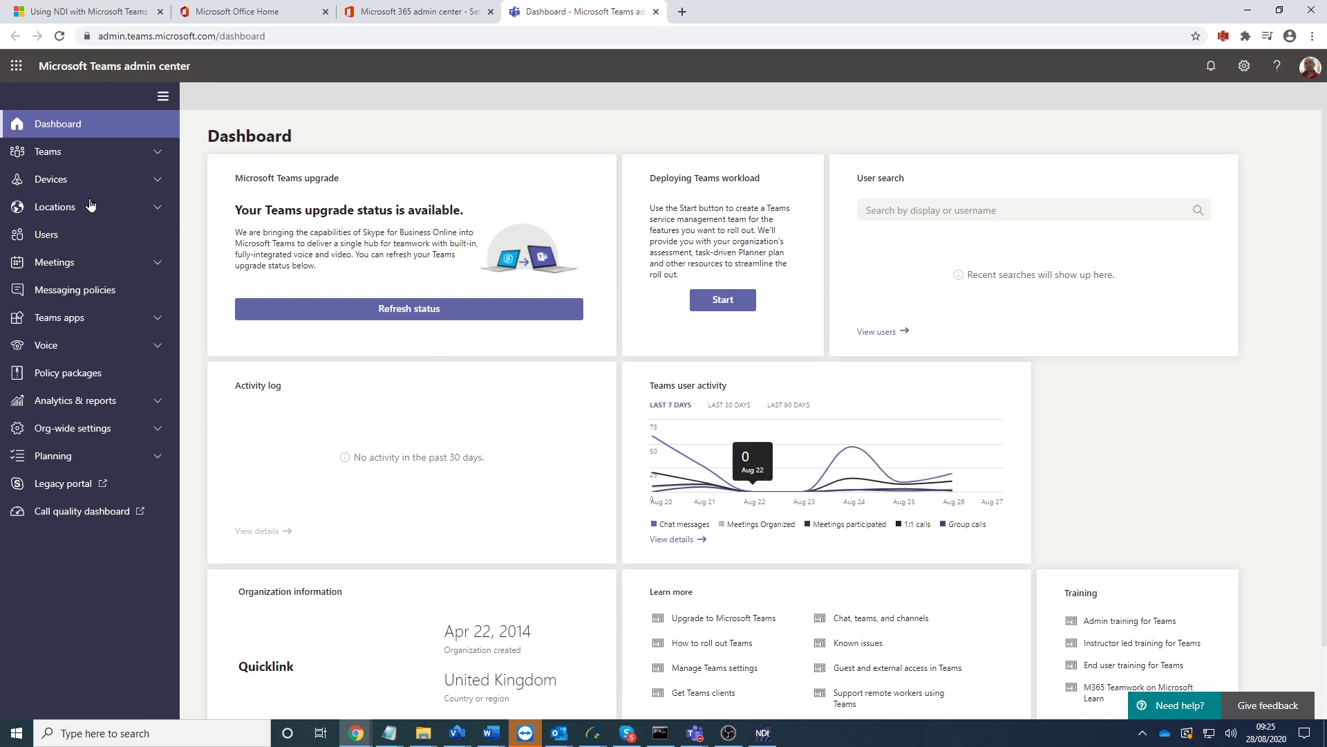
left_click(145, 268)
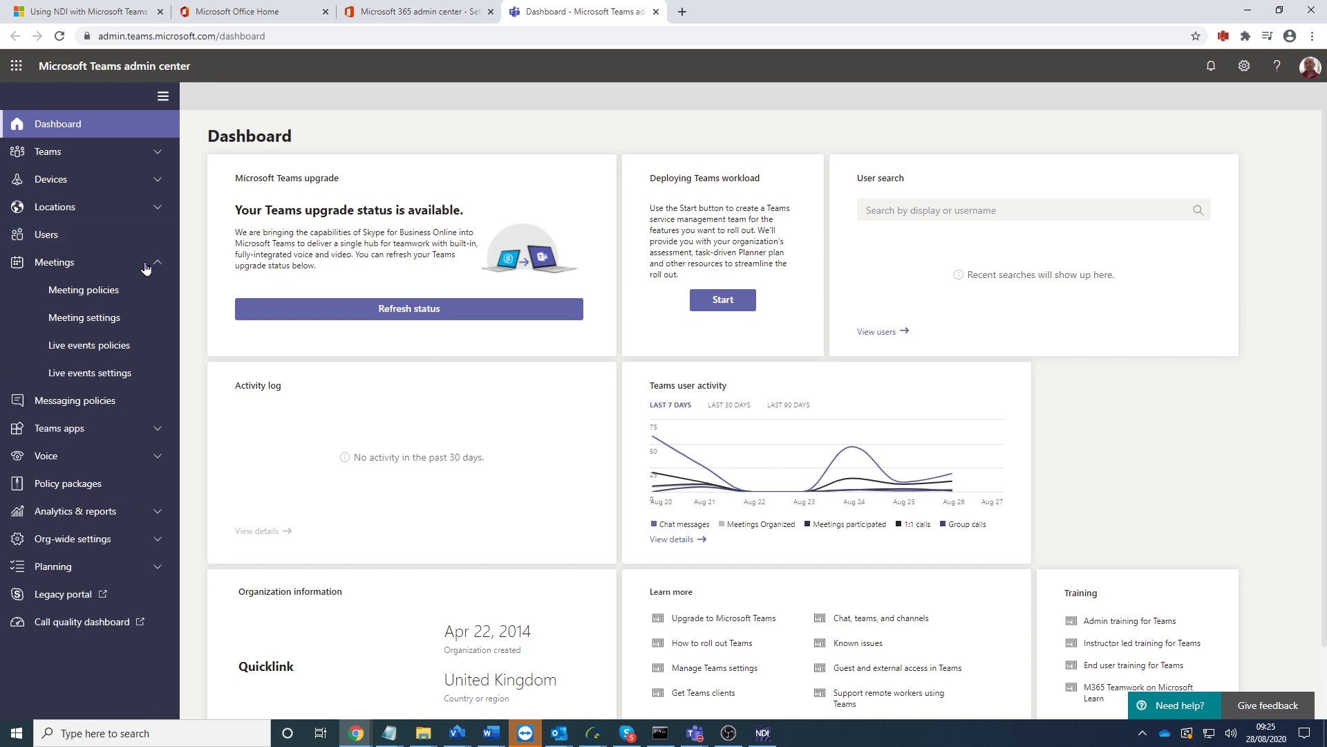
left_click(84, 295)
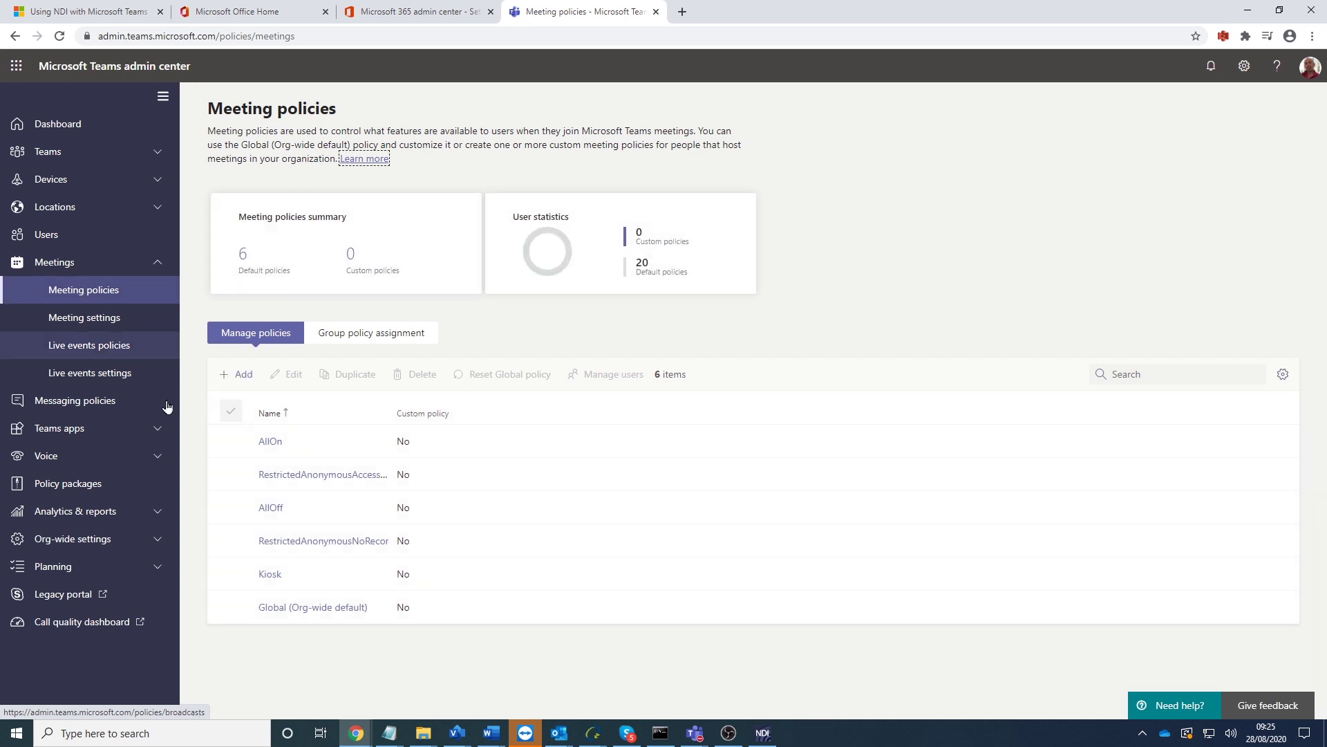
Add a new meeting policy named "Quicklink NDI".
left_click(243, 375)
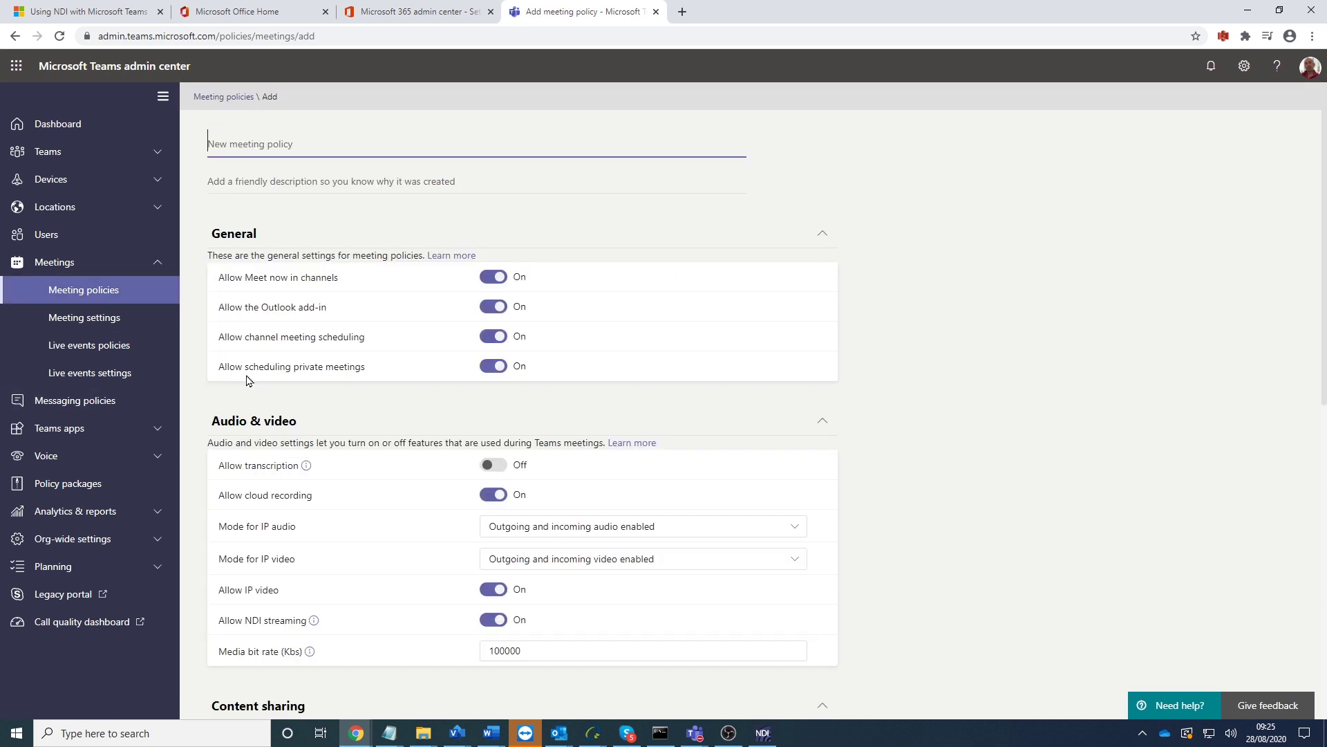
type("Quicklink")
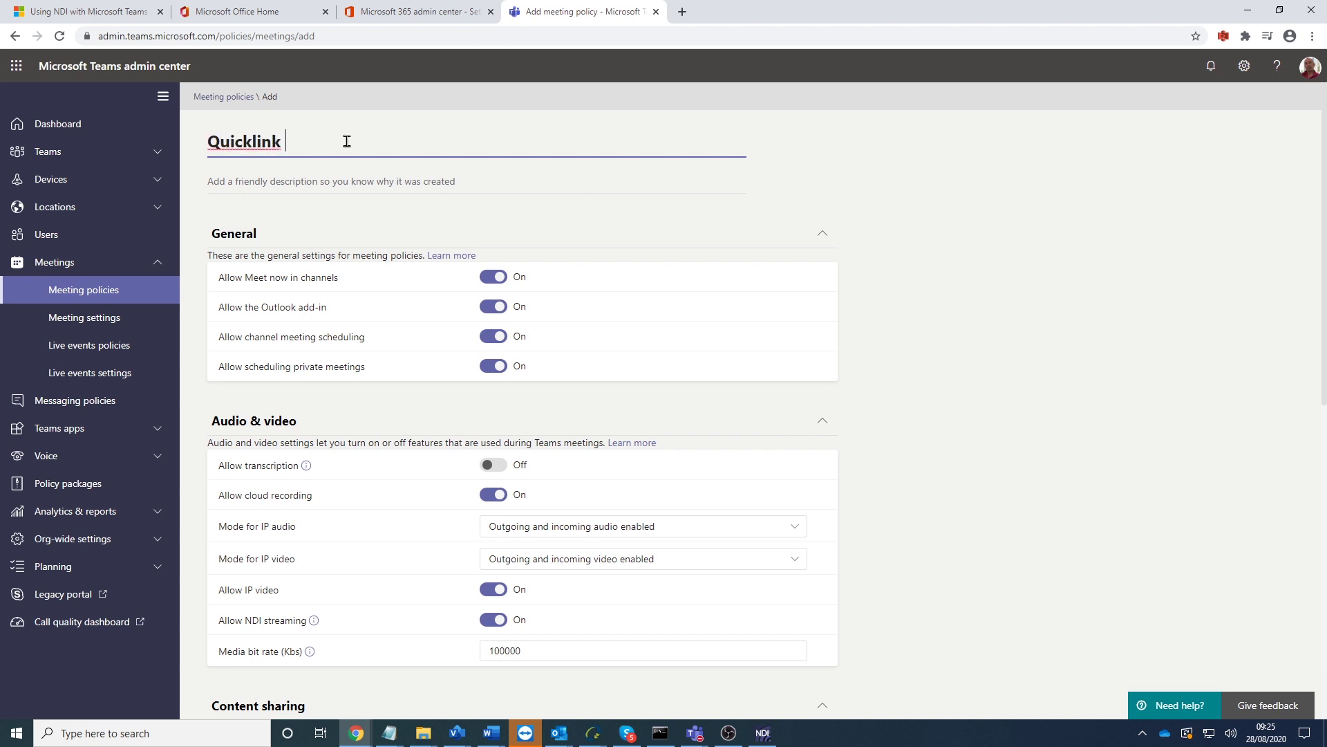
type(" NDI")
Turn "Allow NDI streaming" off and back on in the new policy's audio and video settings.
scroll(365, 208, "down", 2)
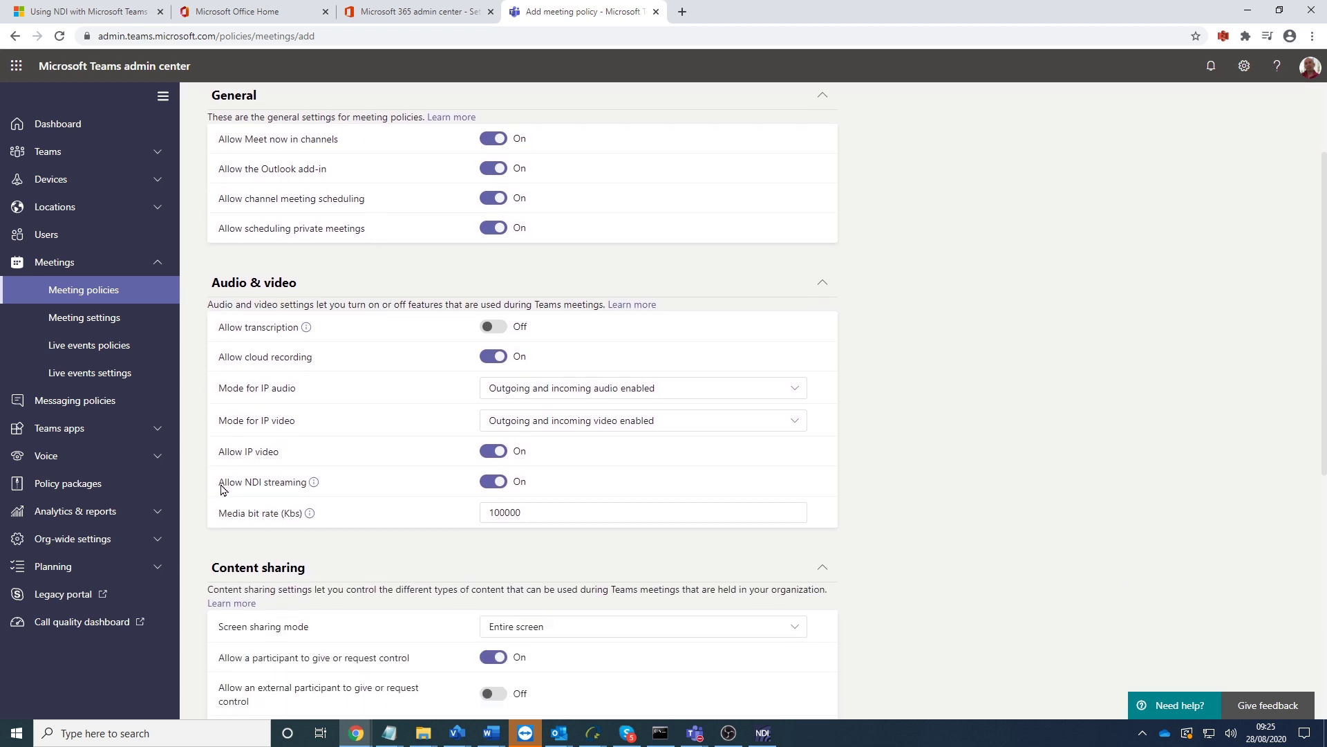
left_click_drag(221, 489, 315, 489)
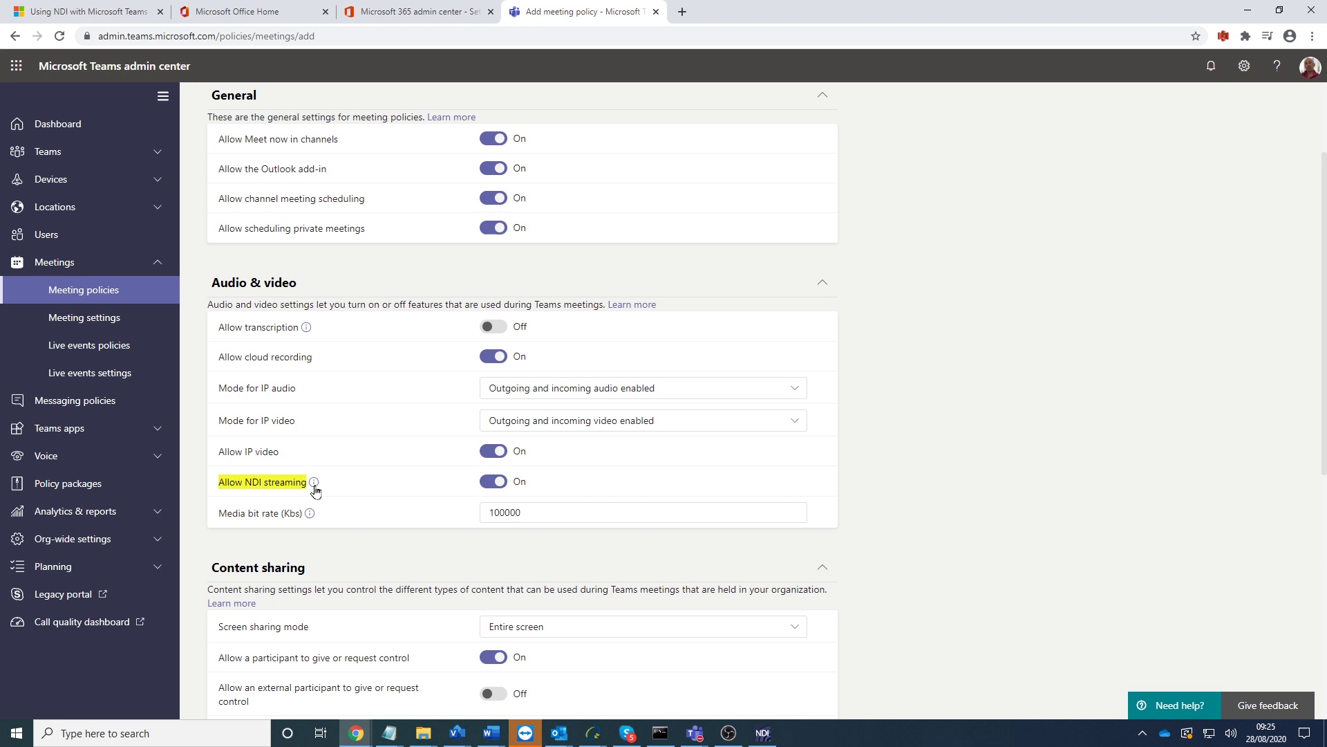
left_click(499, 483)
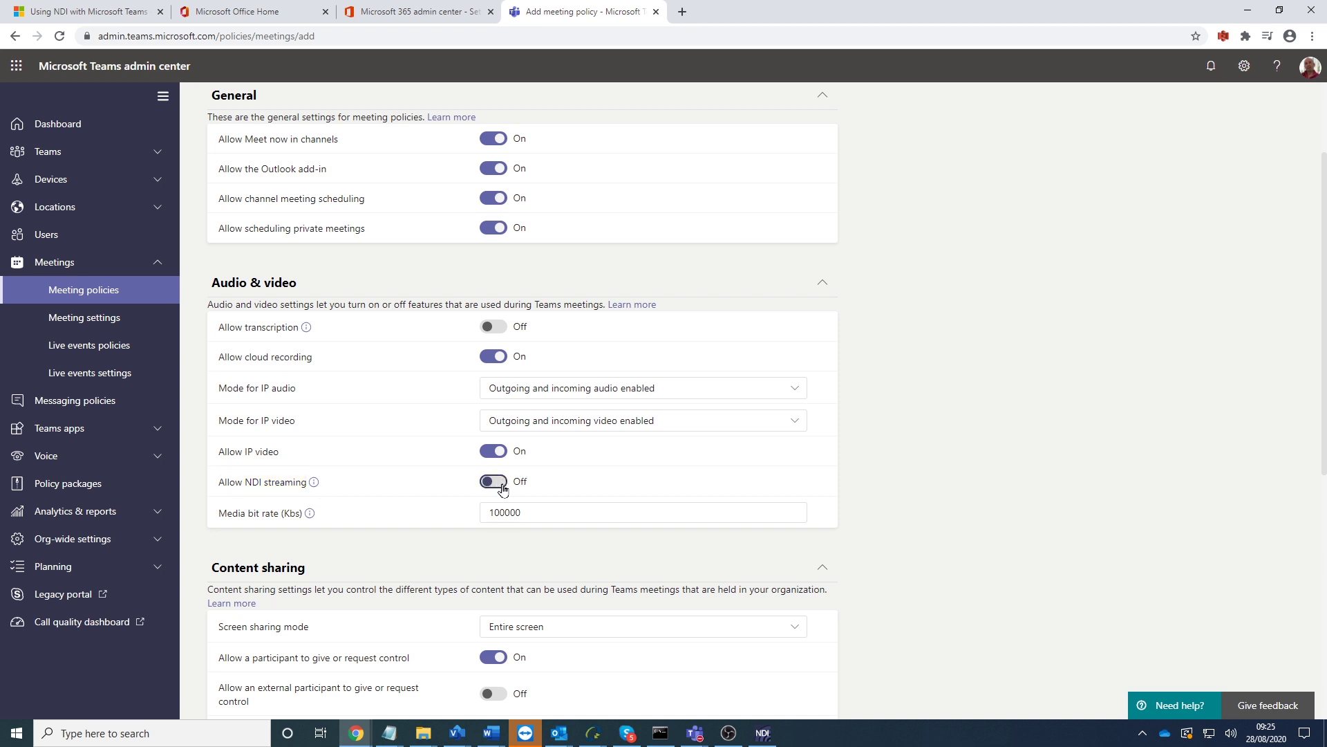
left_click(502, 487)
Review the media bit rate setting and save the new meeting policy.
scroll(343, 525, "down", 2)
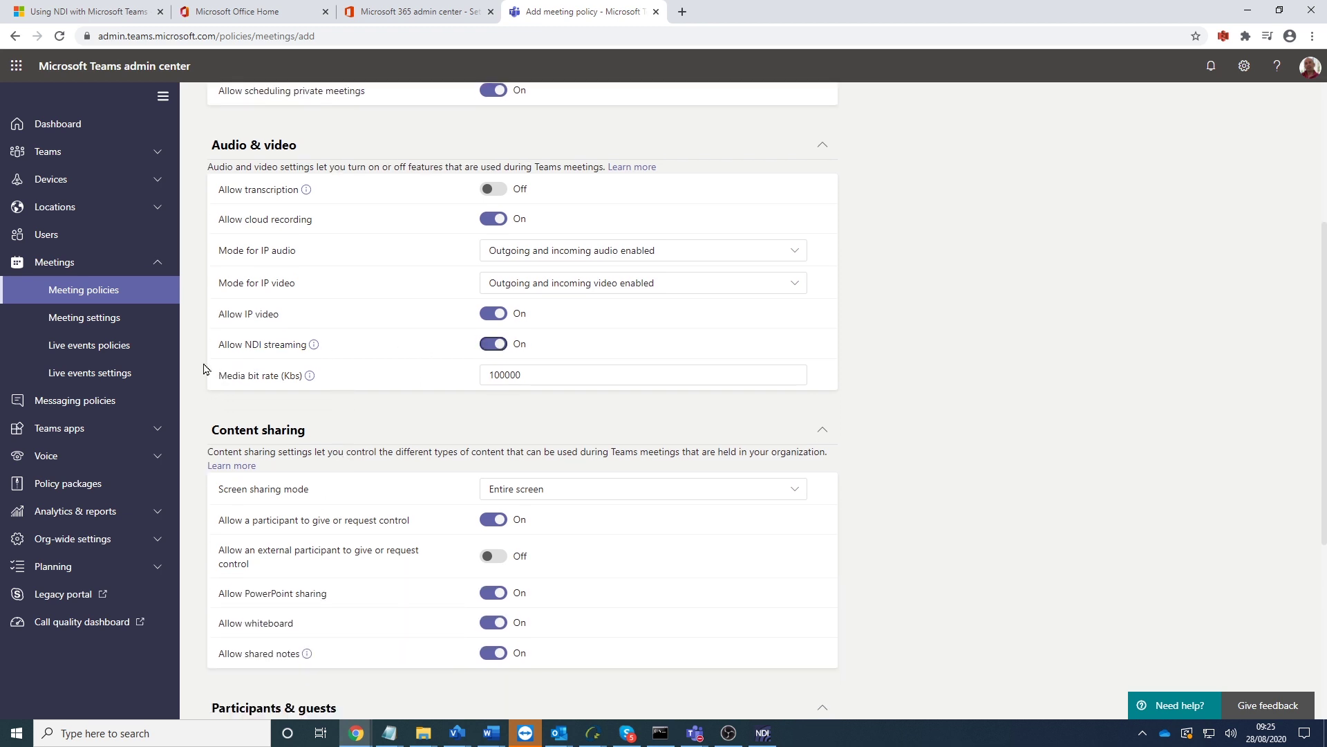
left_click_drag(222, 379, 302, 381)
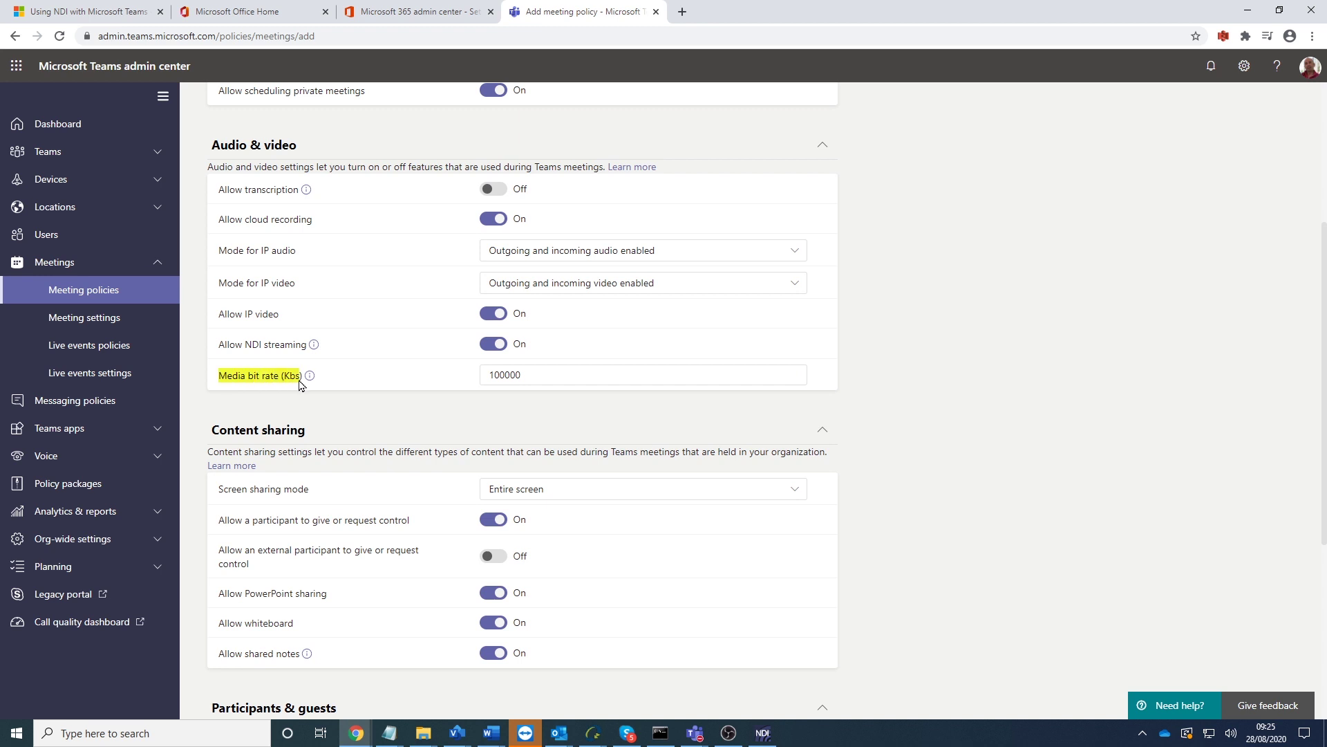
left_click(403, 380)
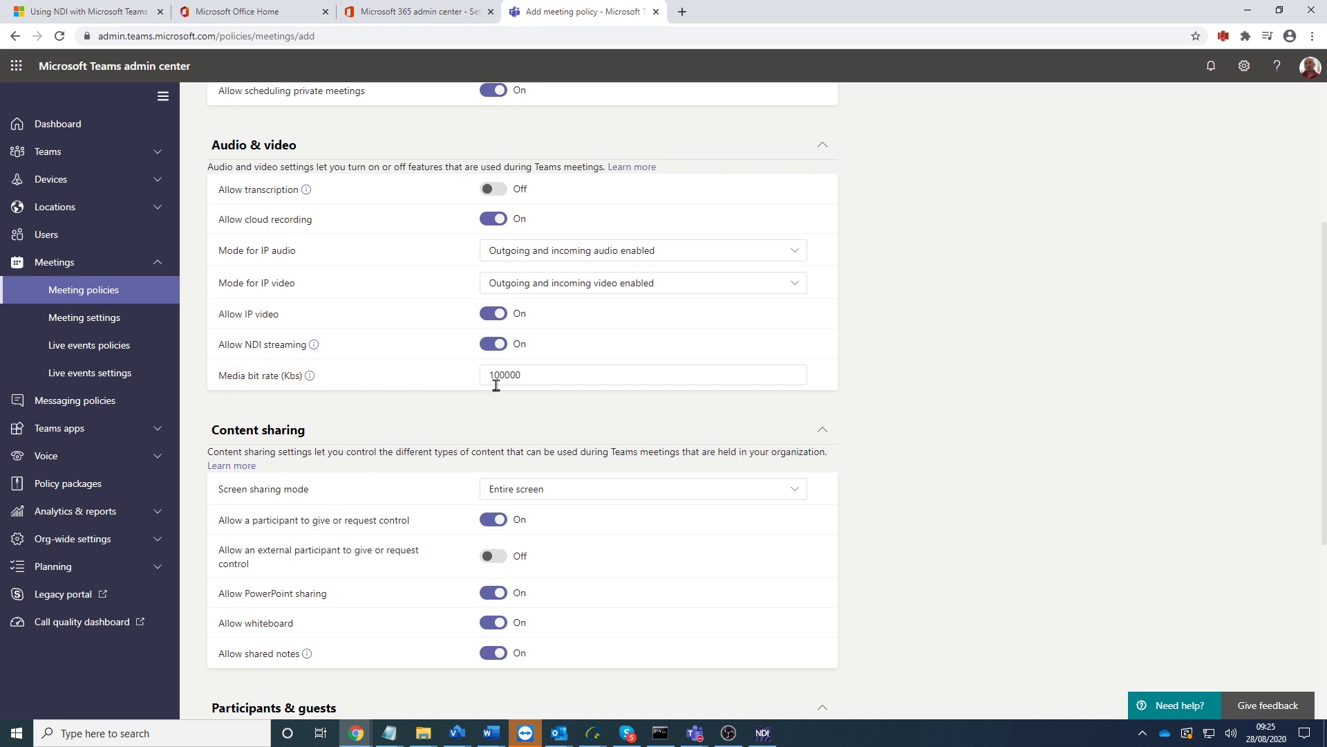
scroll(408, 401, "down", 5)
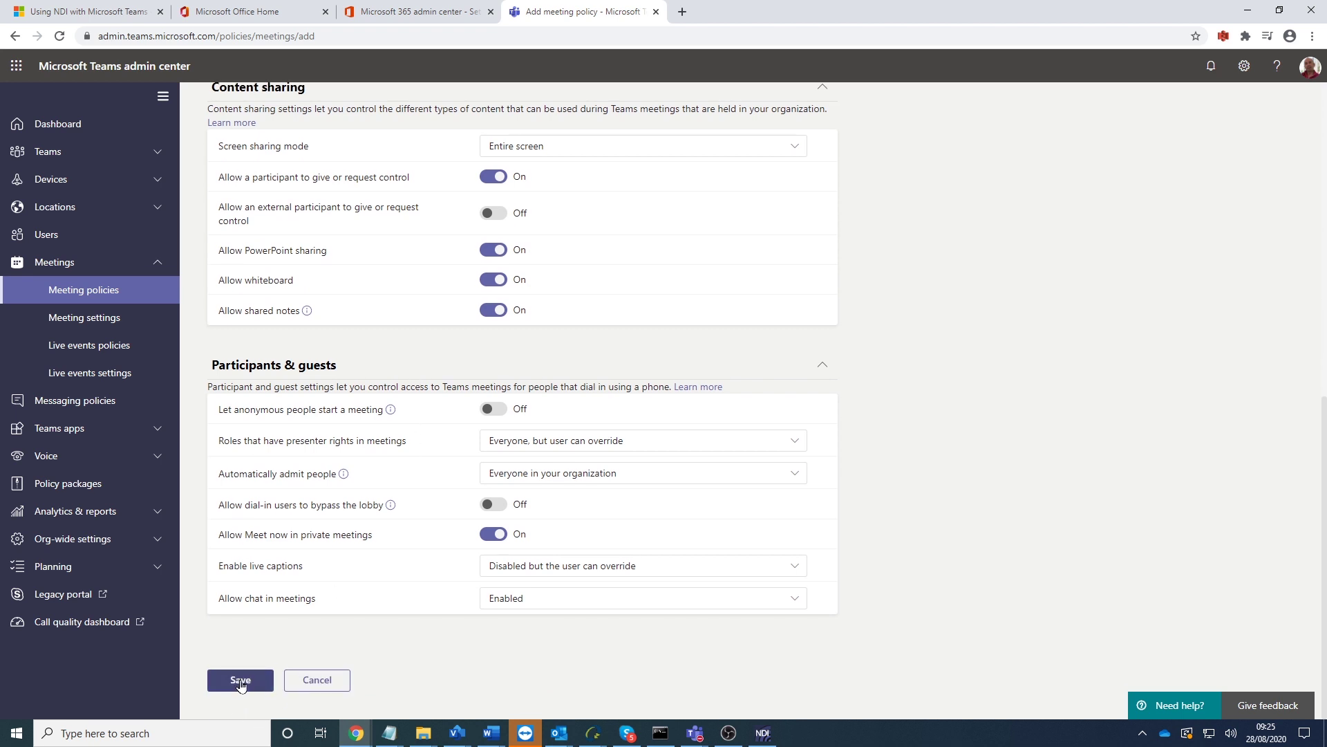
left_click(240, 683)
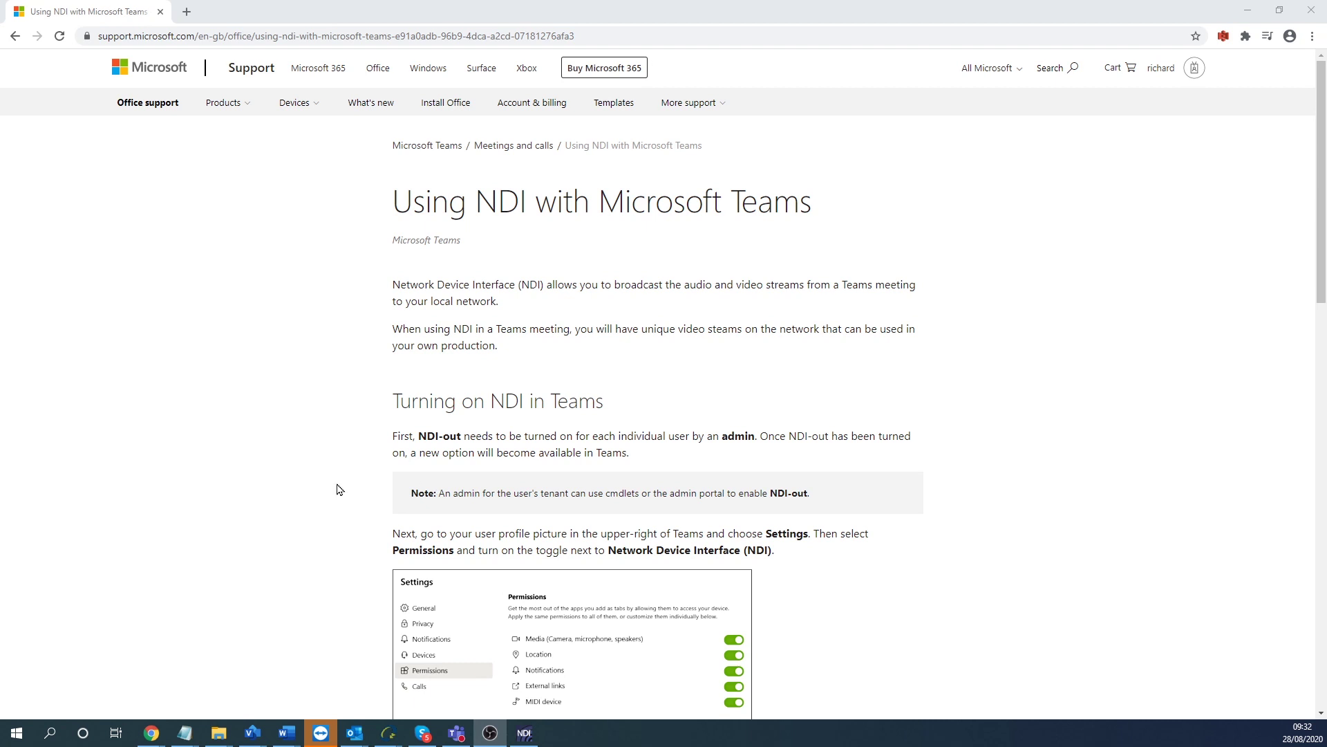
Examine the support article's instructions for the NDI toggle in the Teams Permissions settings.
scroll(328, 492, "down", 1)
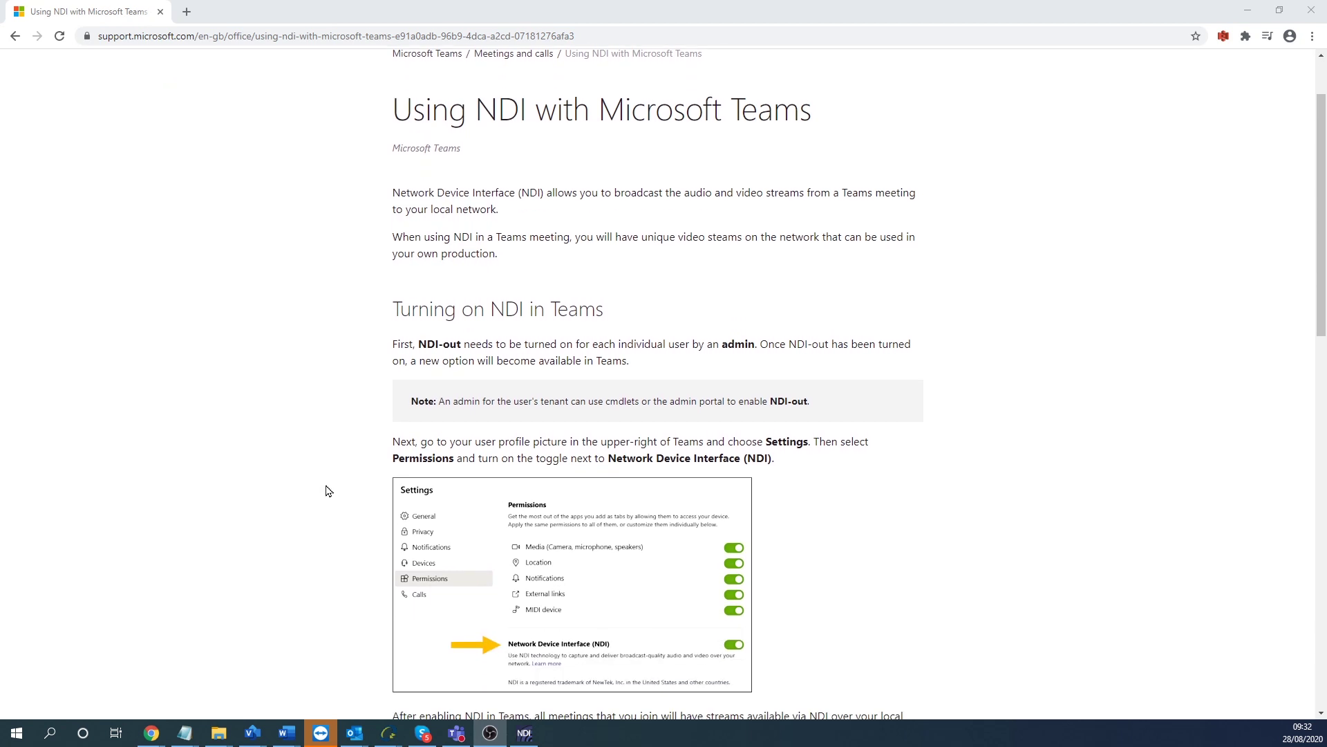
scroll(329, 491, "down", 1)
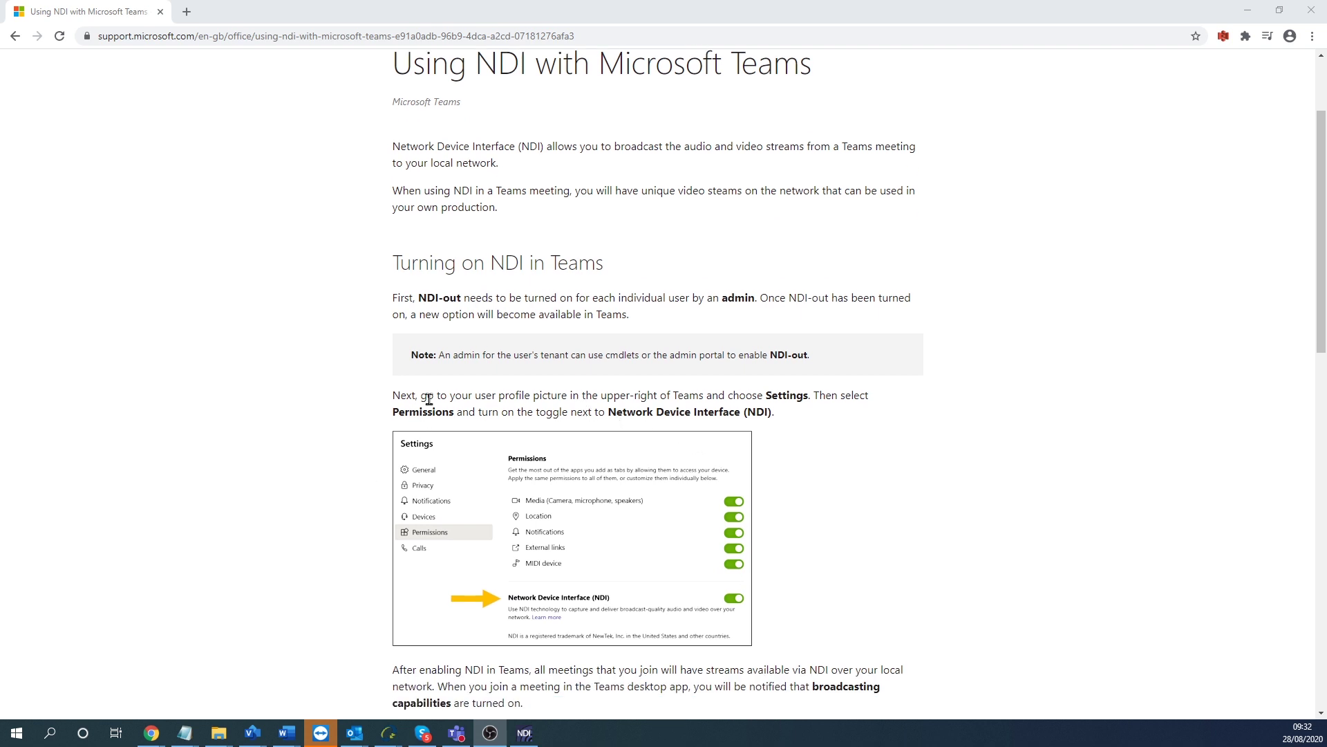
left_click_drag(392, 412, 456, 409)
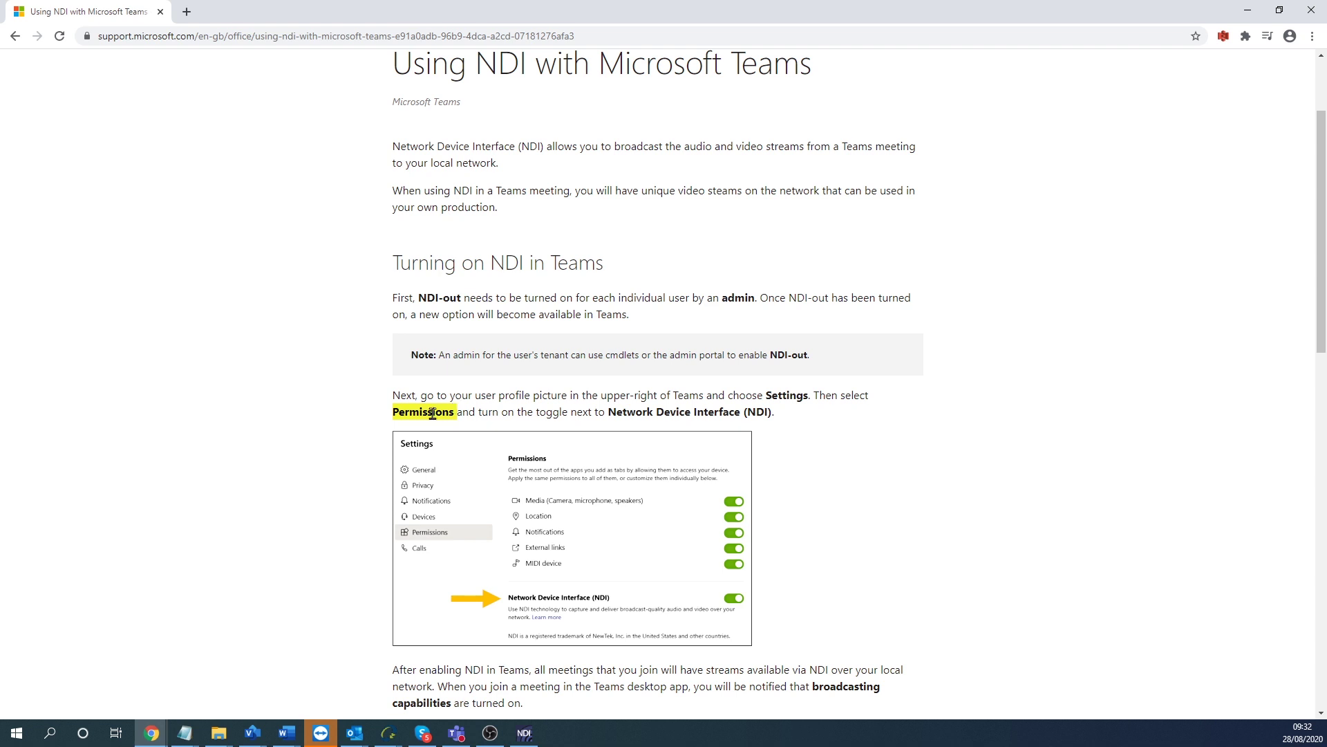
left_click(430, 412)
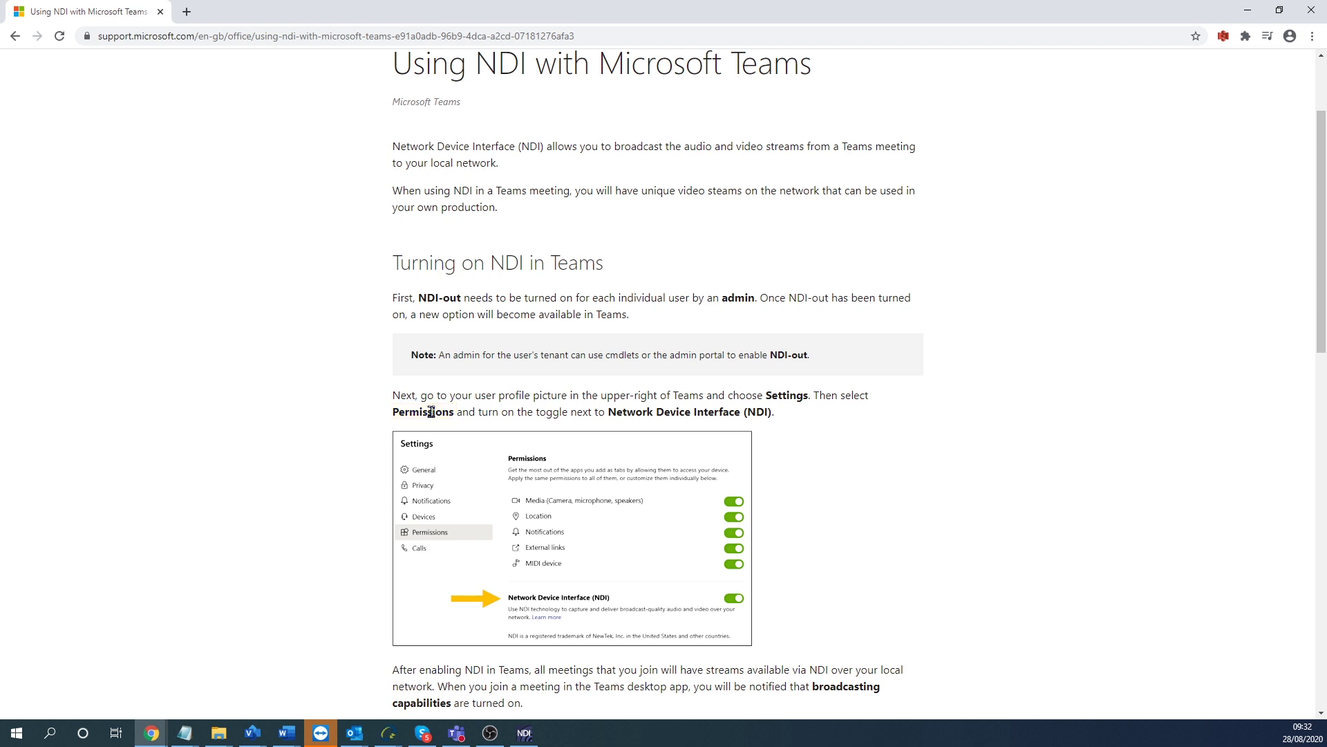
Switch to the Microsoft Teams desktop app and open the Permissions section of its settings.
left_click(1251, 14)
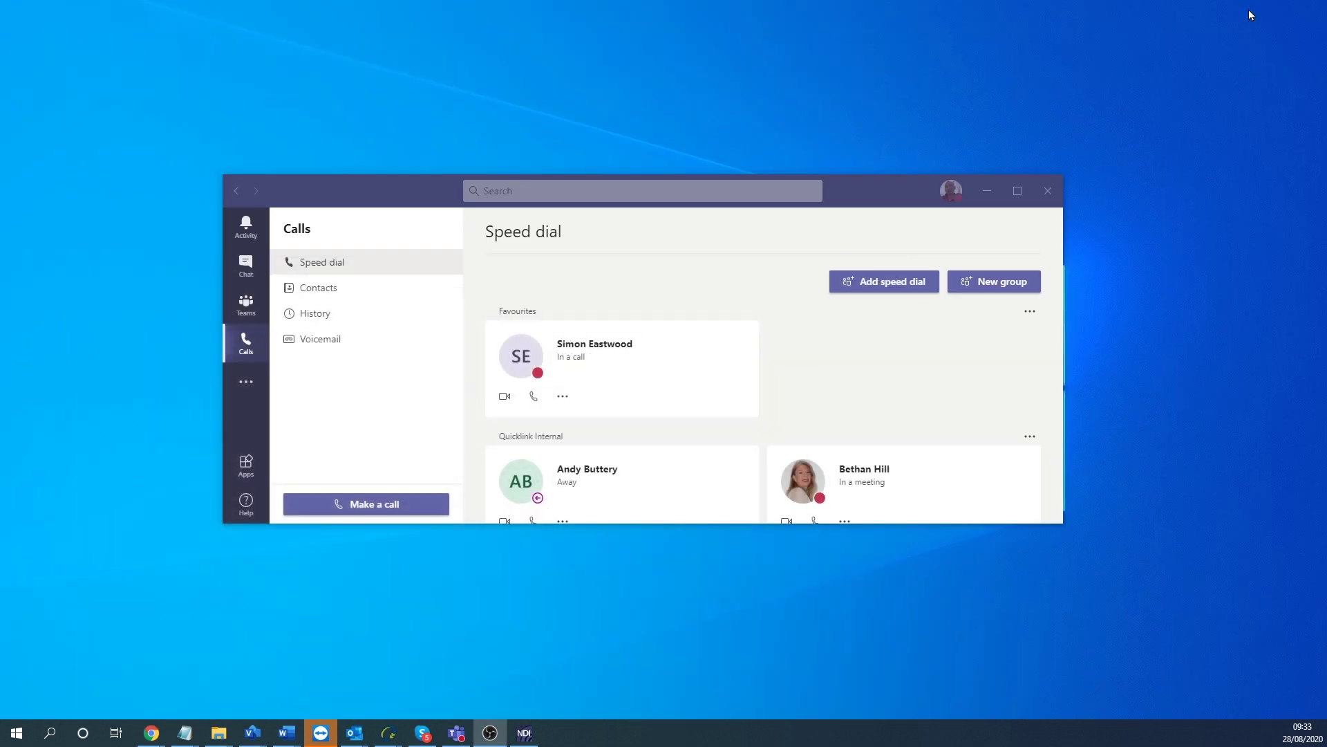
left_click(951, 194)
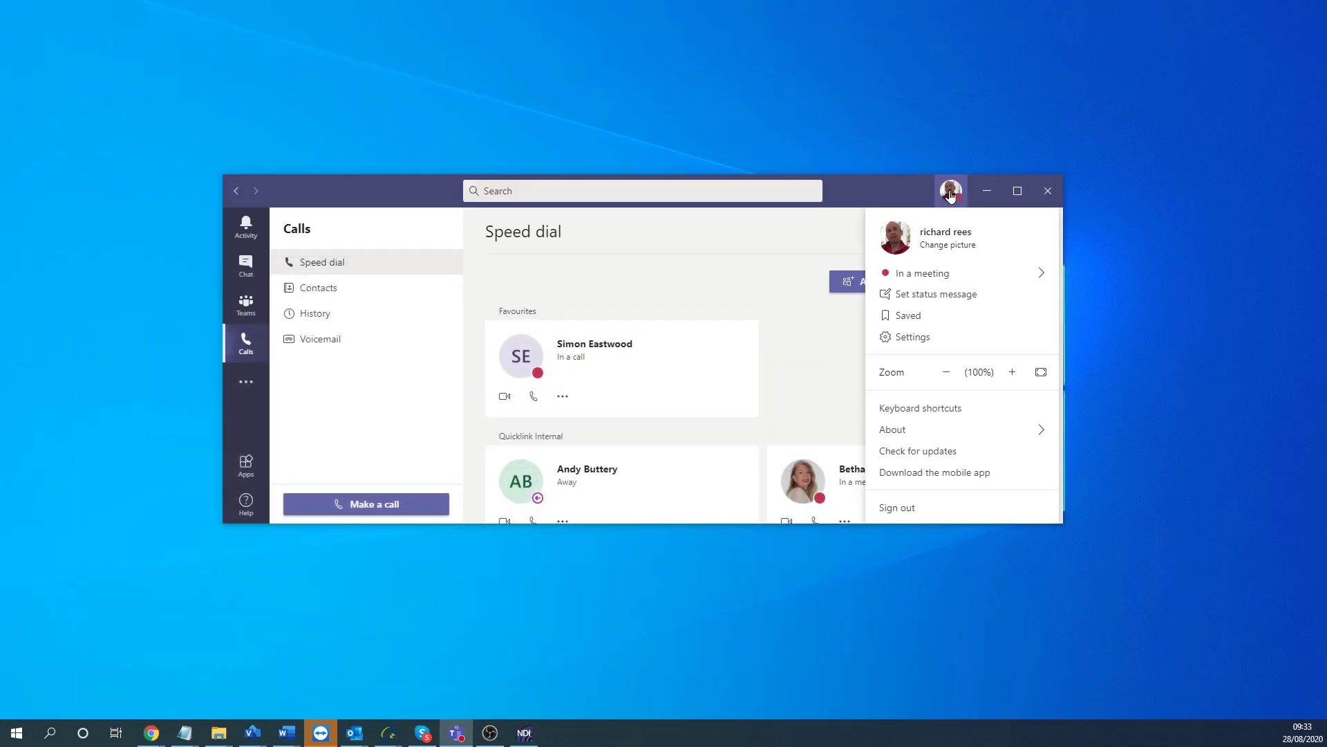
left_click(912, 337)
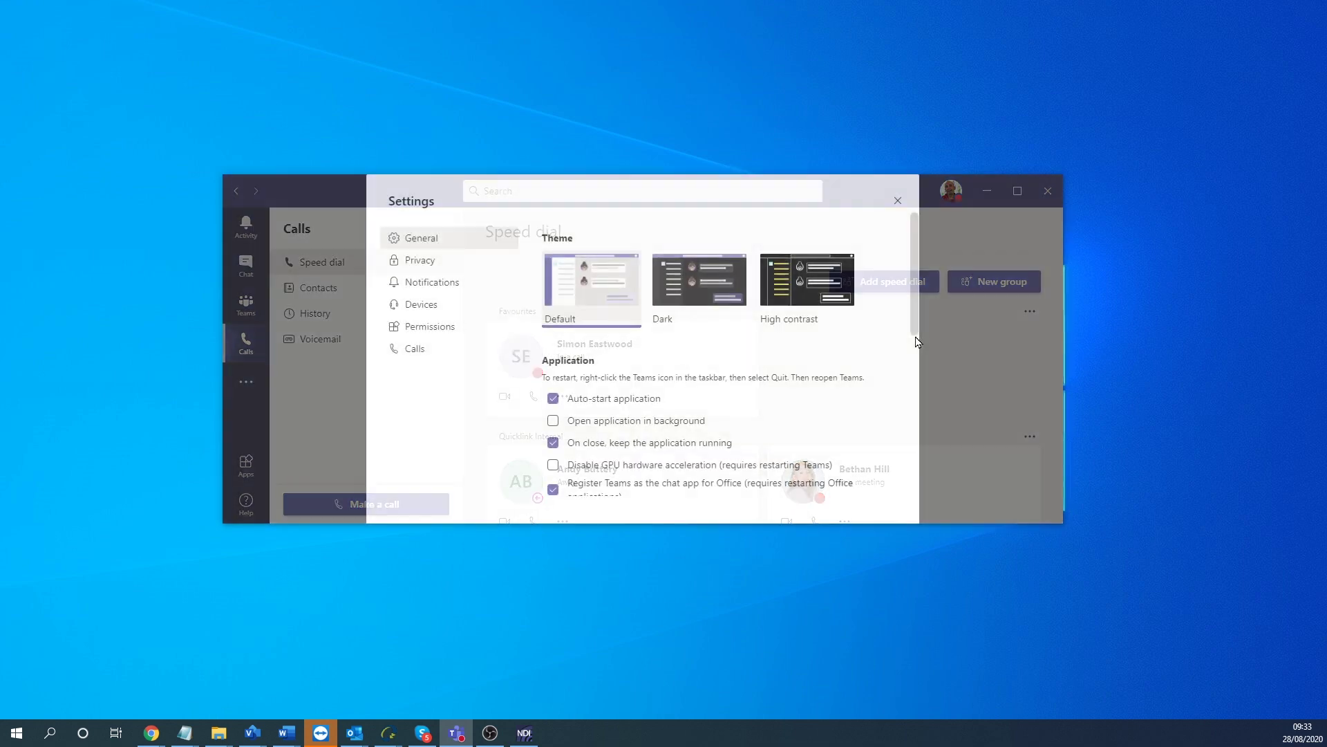
left_click(425, 331)
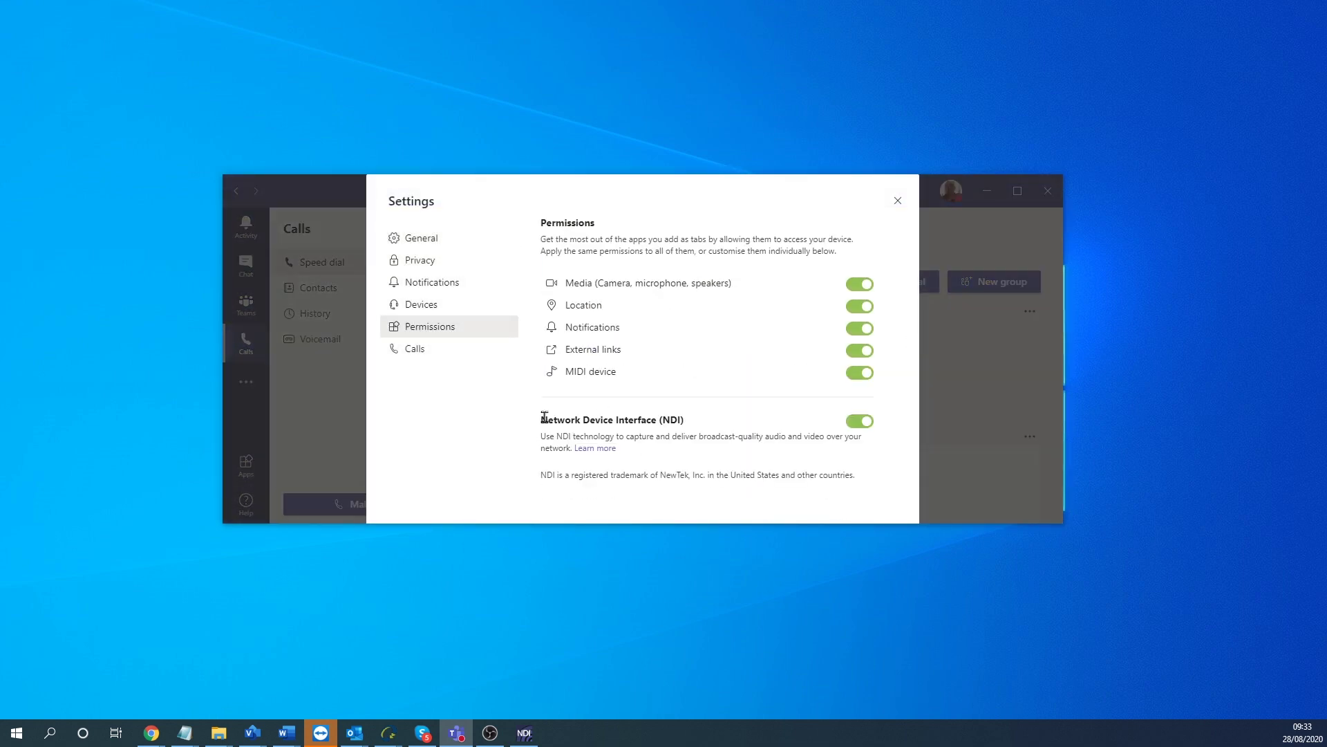
Turn the Network Device Interface (NDI) permission off and back on.
left_click_drag(544, 418, 692, 423)
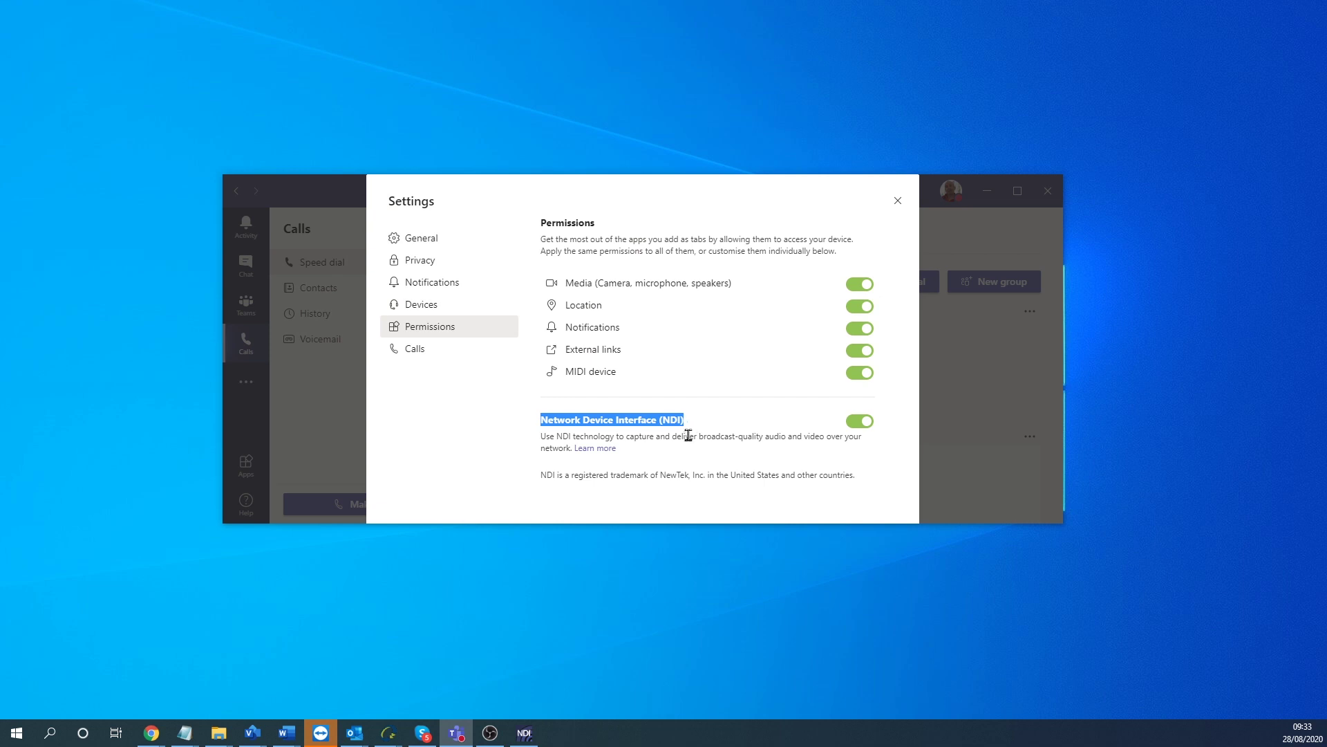
left_click(688, 435)
left_click(854, 425)
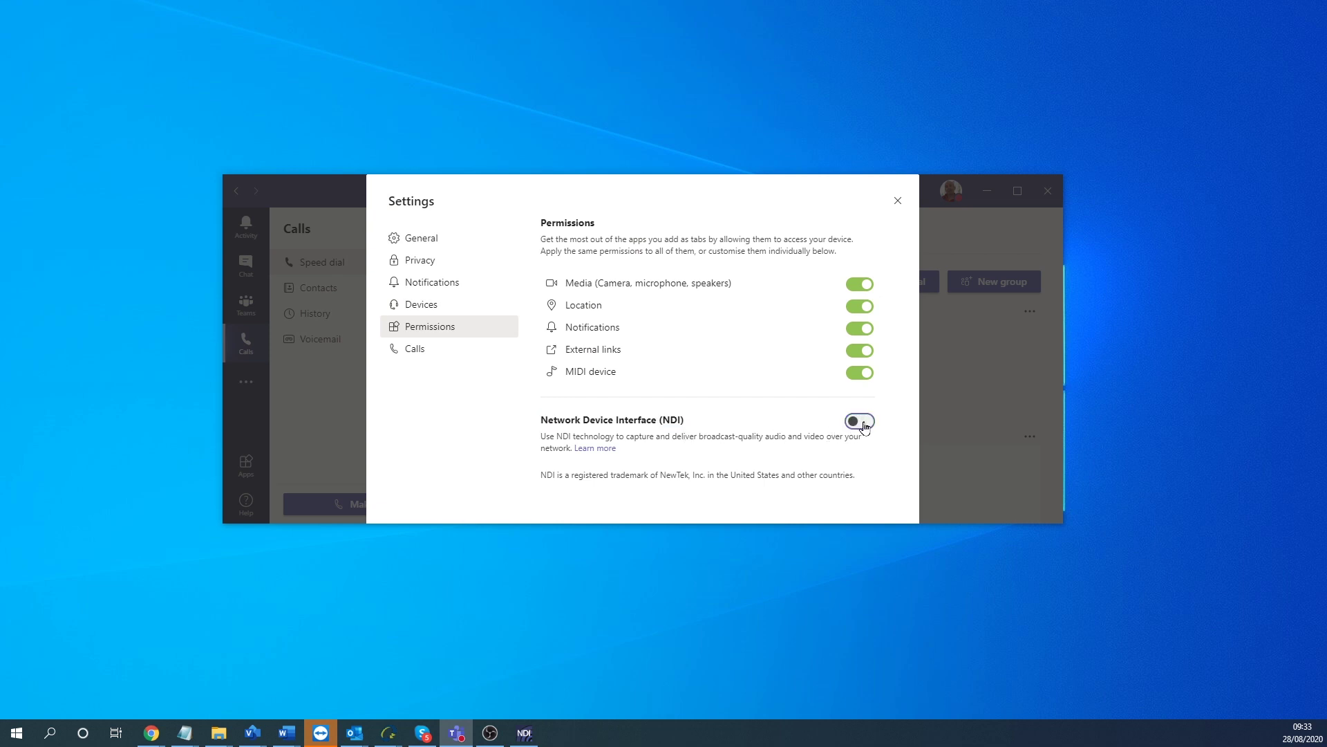
left_click(854, 425)
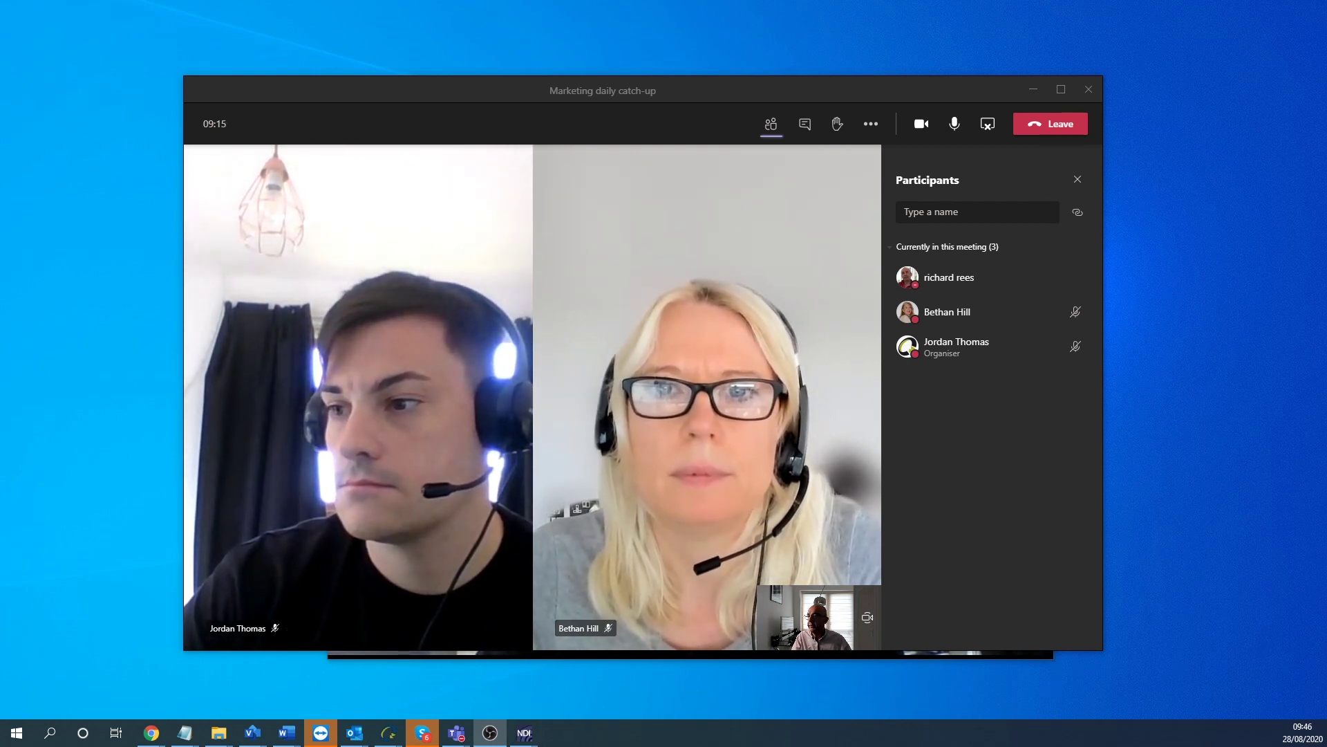
Switch to the NDI monitor window and select the MS Teams stream of the participant listed directly below Active Speaker, under DESKTOP-UHIESNU.
left_click(495, 652)
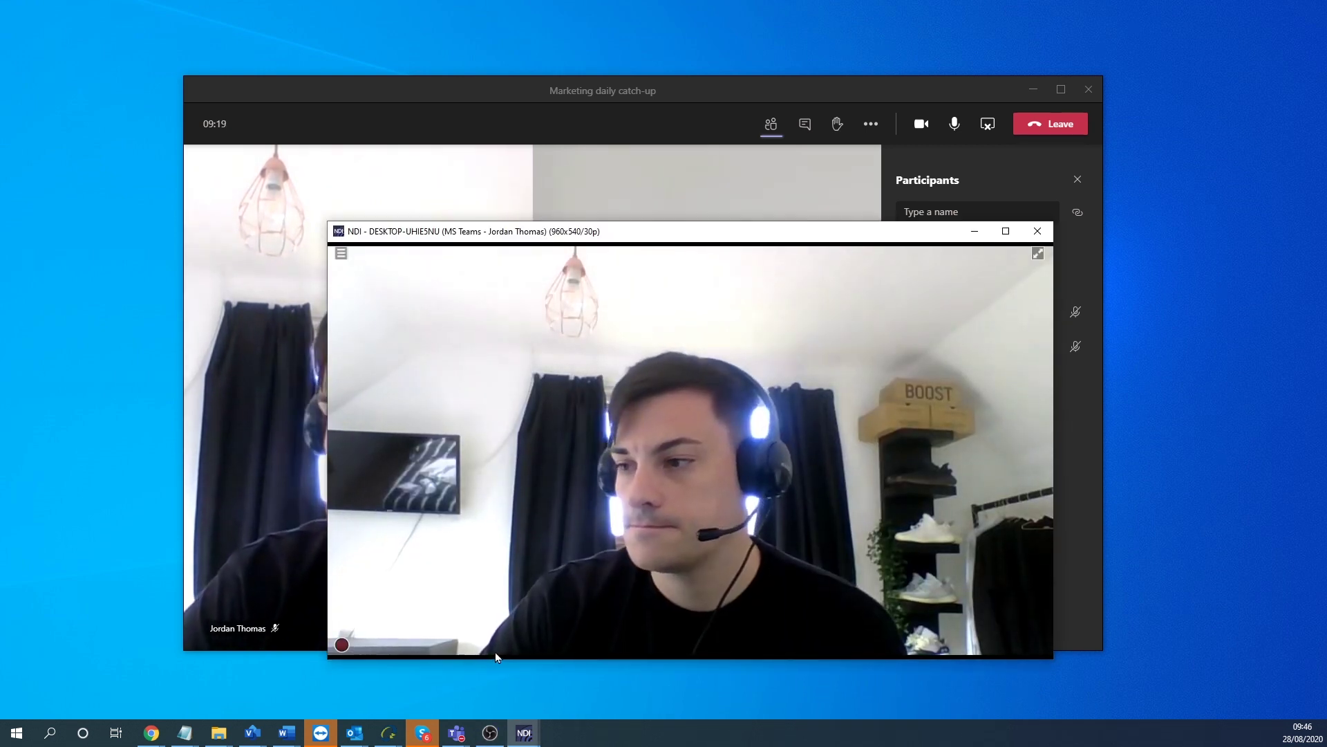
left_click(342, 254)
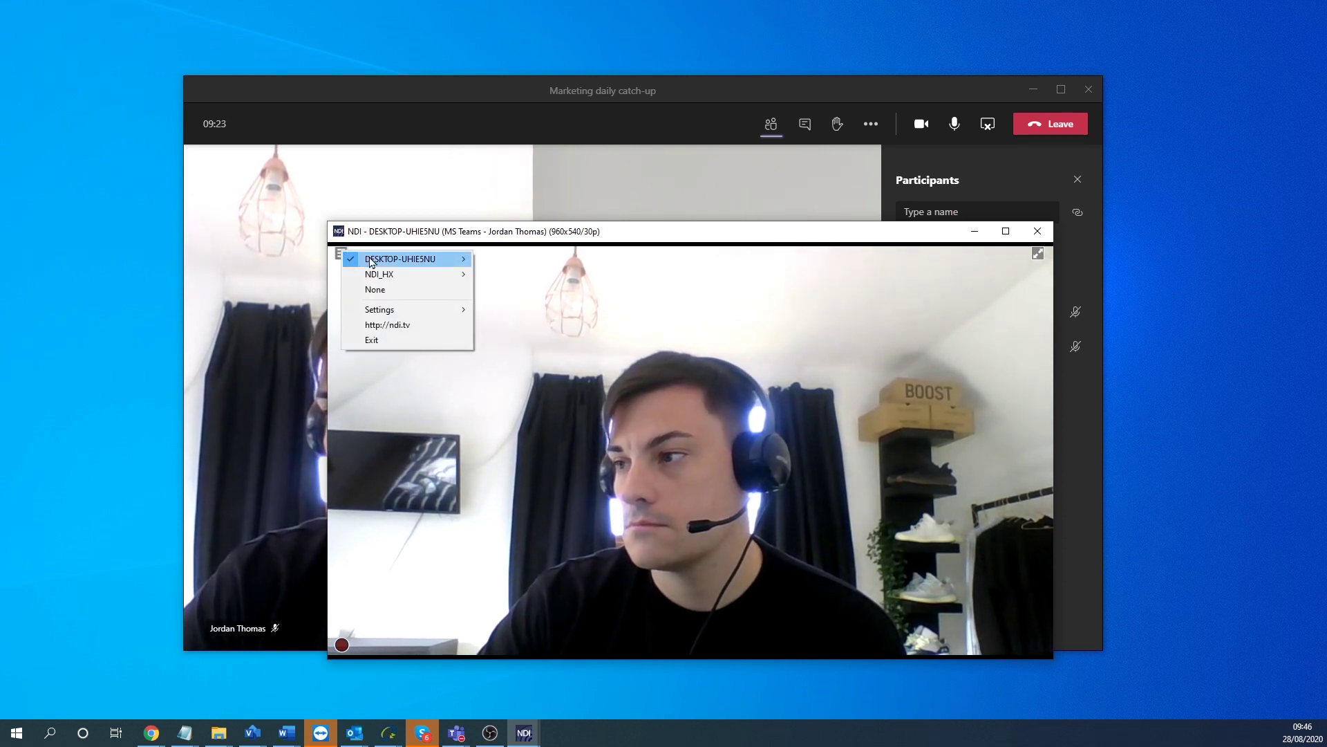
mouse_move(372, 262)
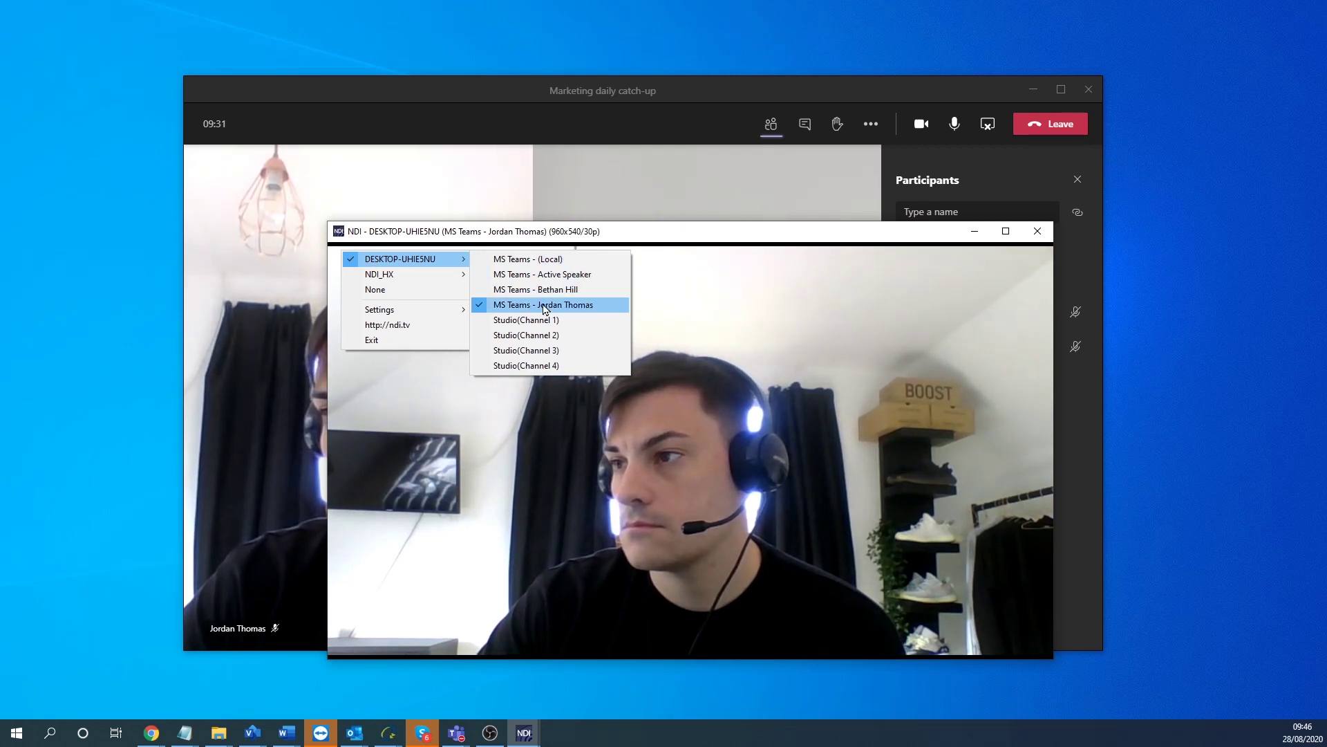
left_click(524, 293)
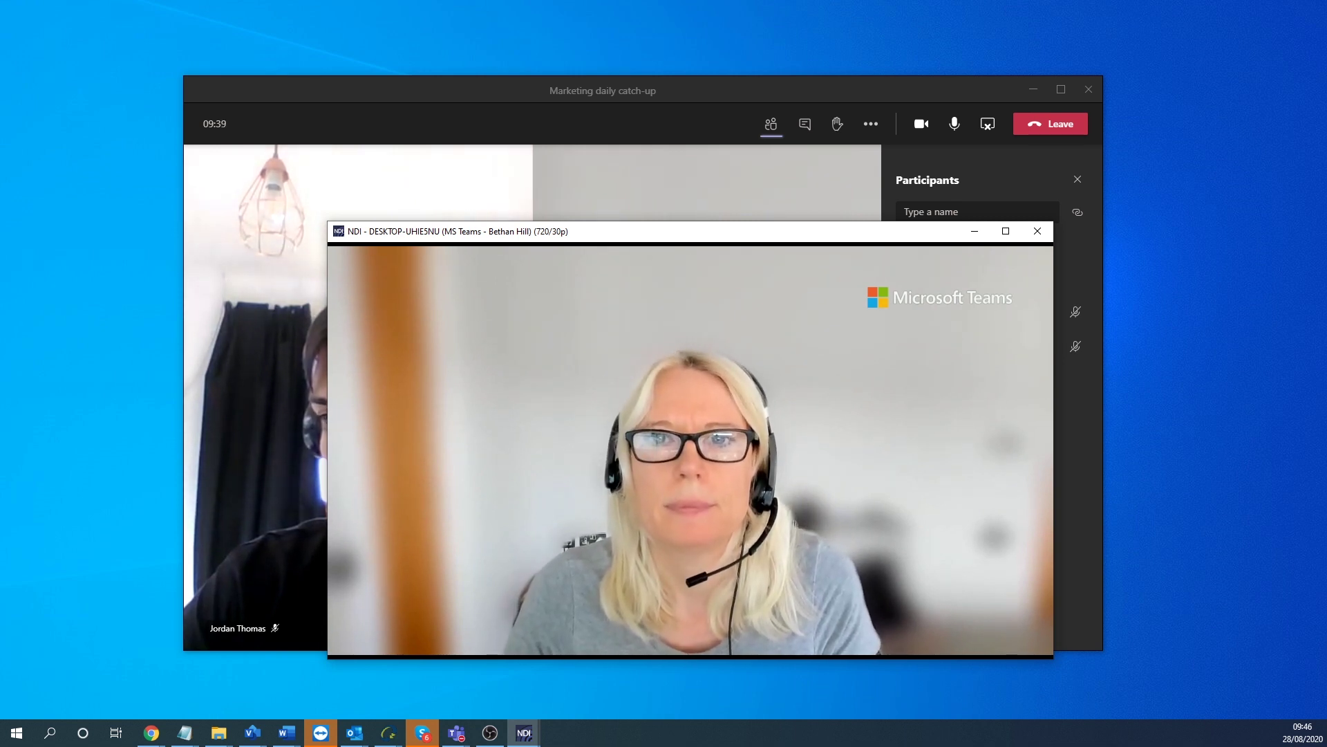
mouse_move(551, 347)
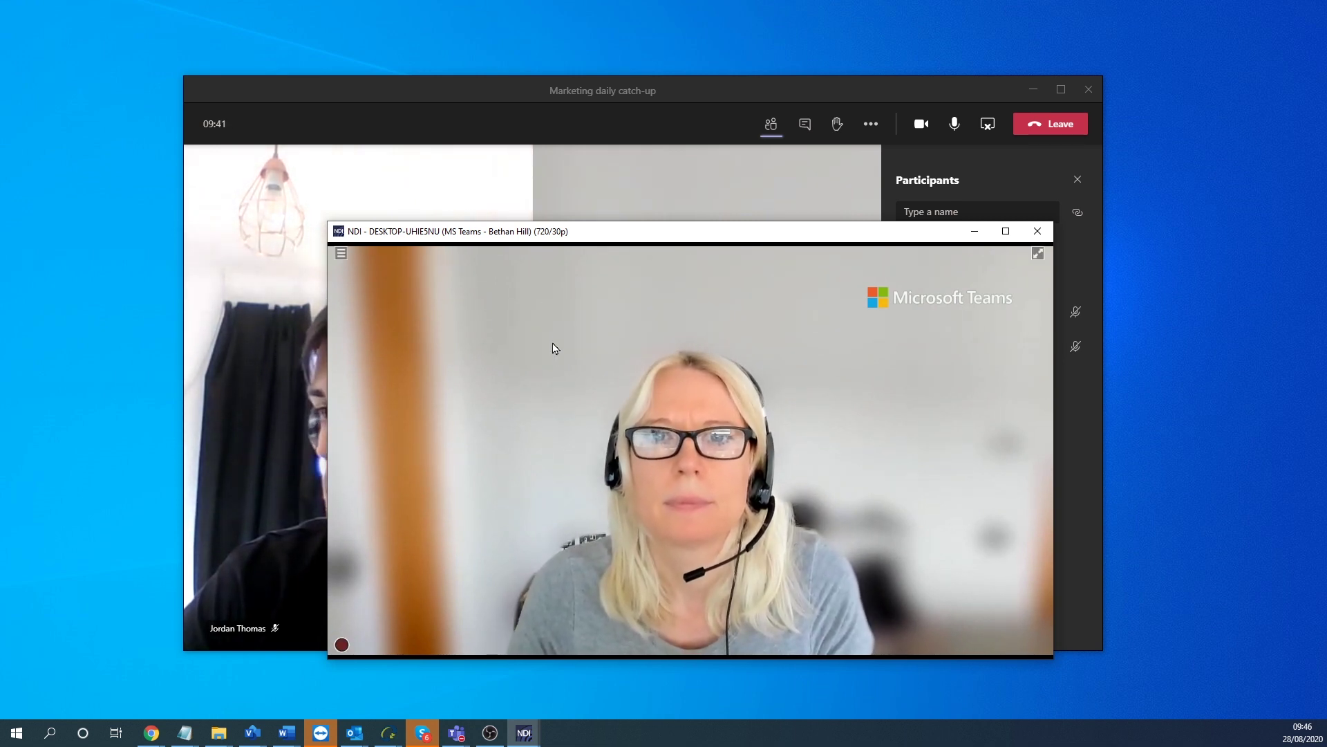